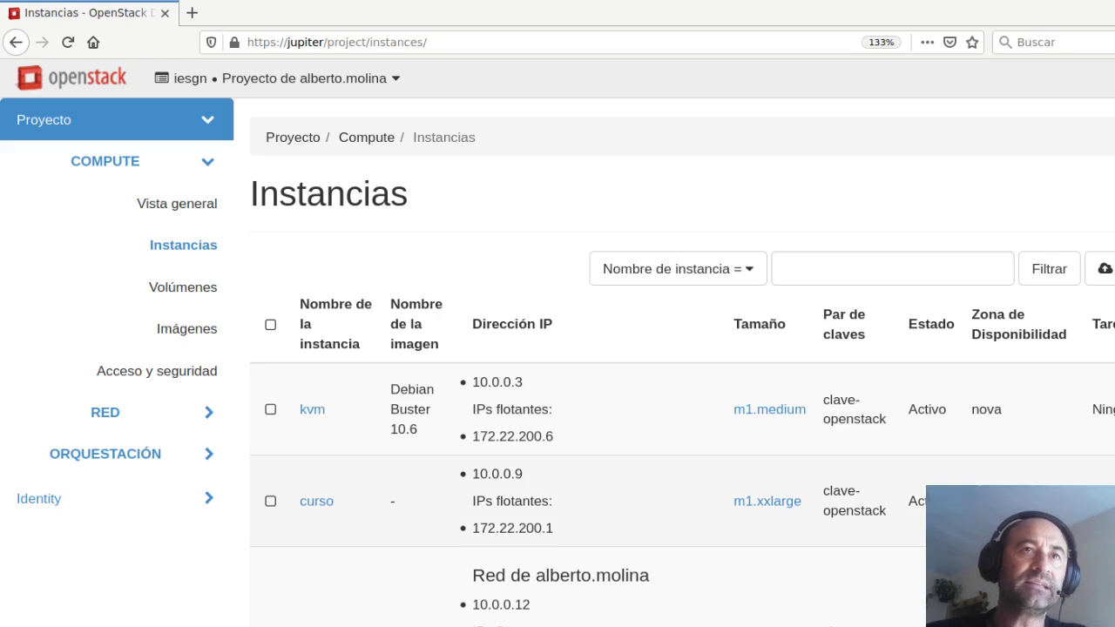
Start creating a volume in the project's Compute section and name it "root de debian".
click(174, 287)
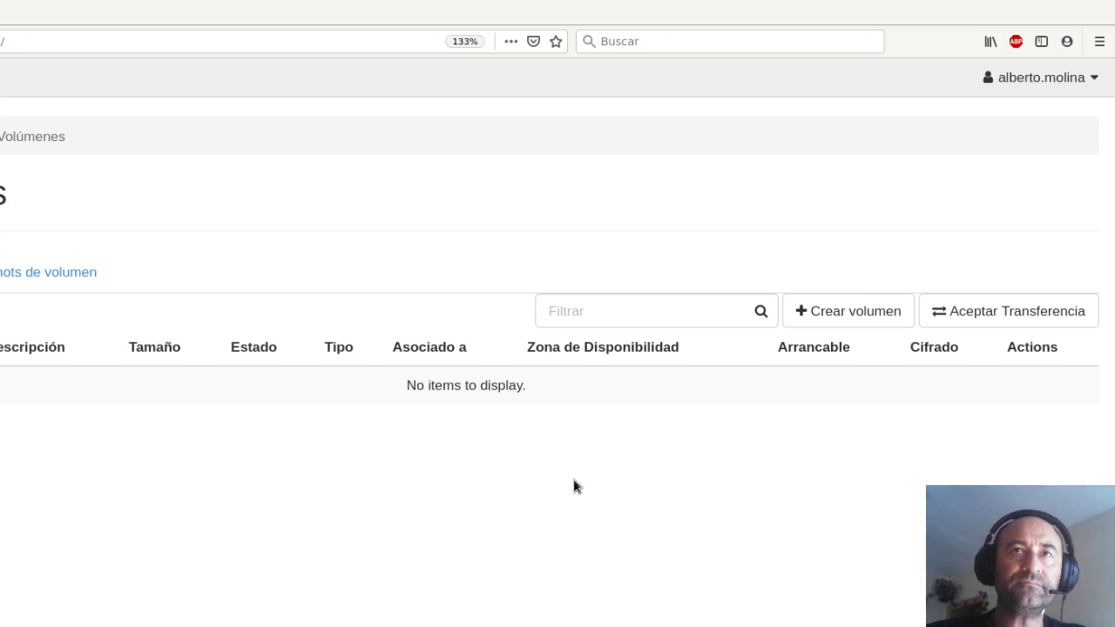
click(819, 314)
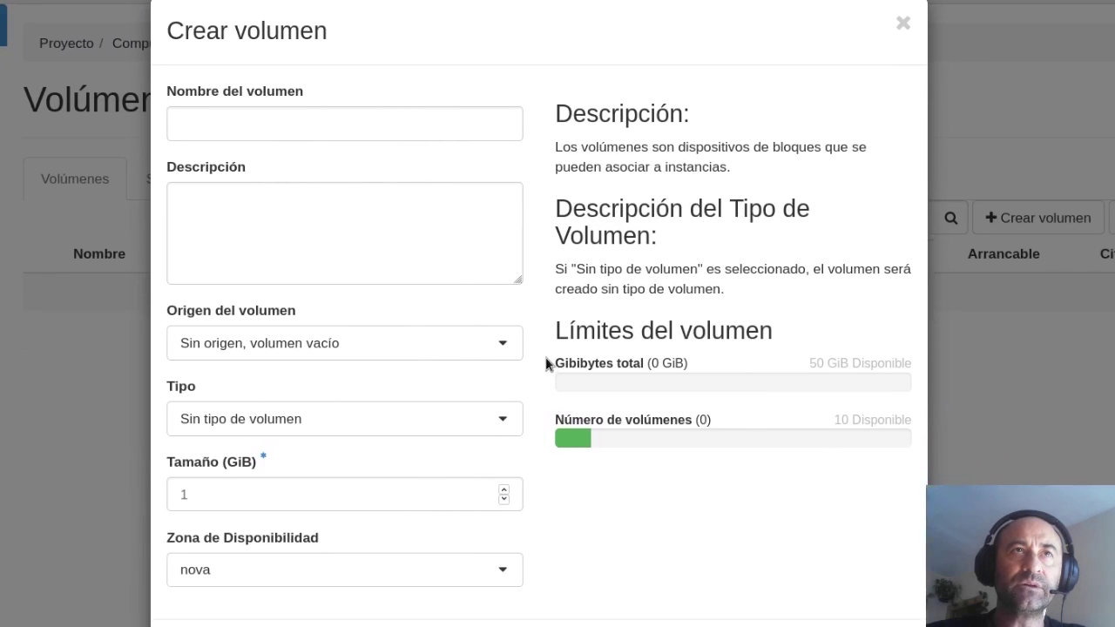
click(341, 137)
text(ro)
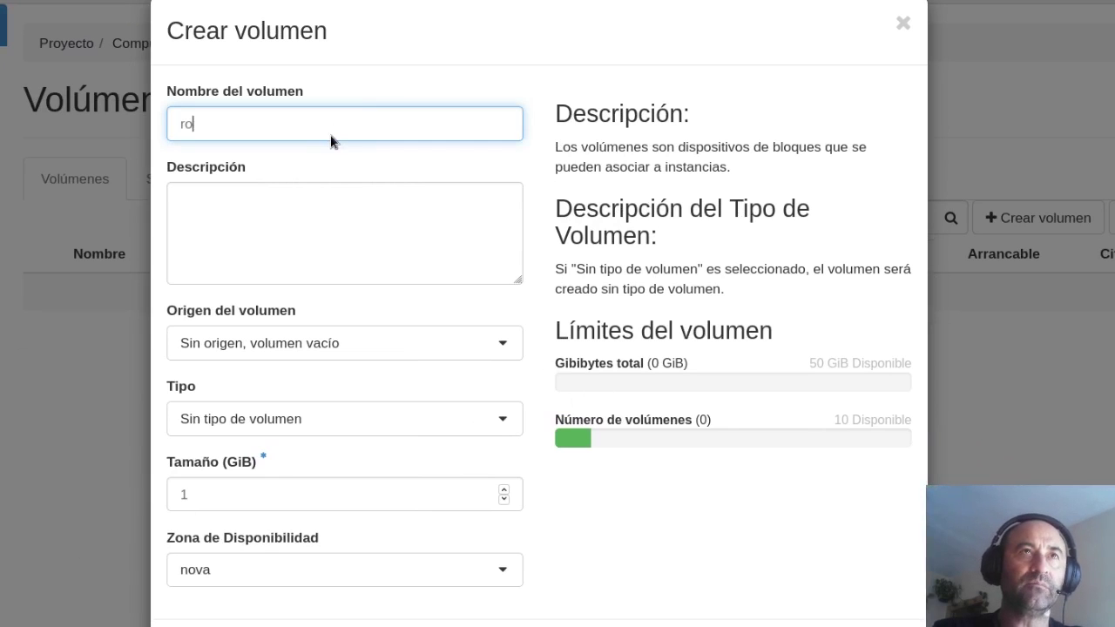
text(ot de debian)
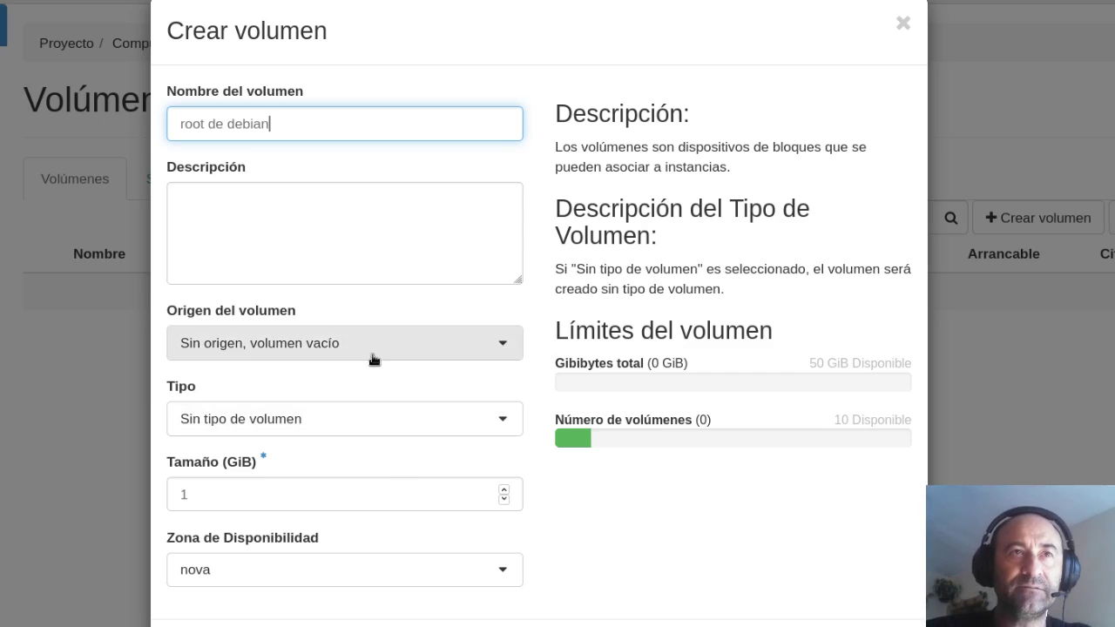
Choose an image as the volume's source, pick Debian Buster 10.6, and create the volume.
click(415, 349)
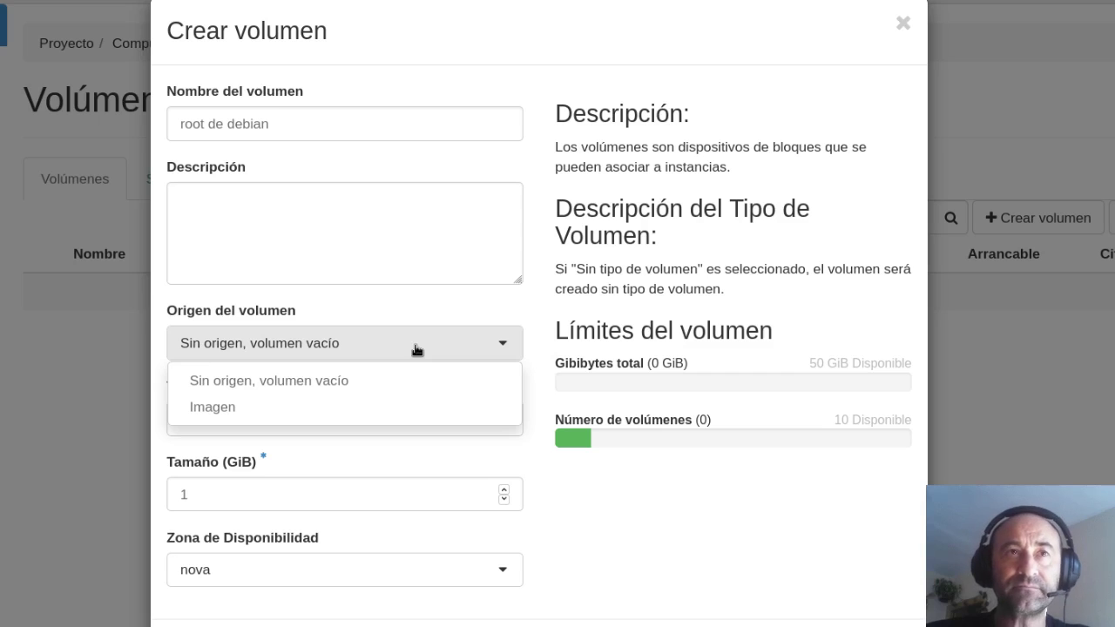
click(274, 408)
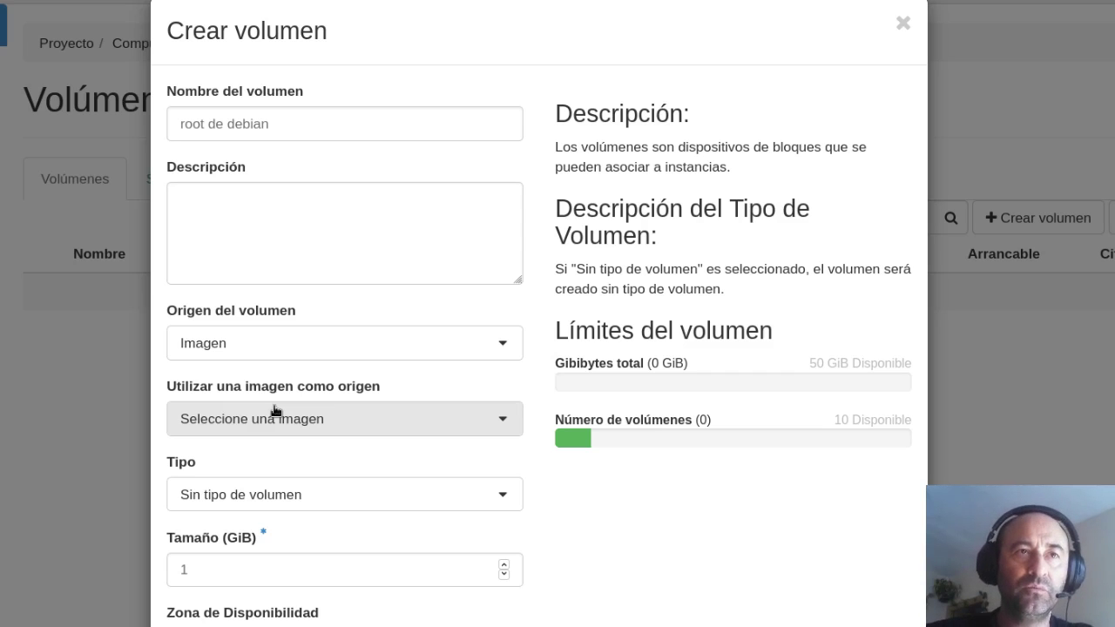
click(321, 422)
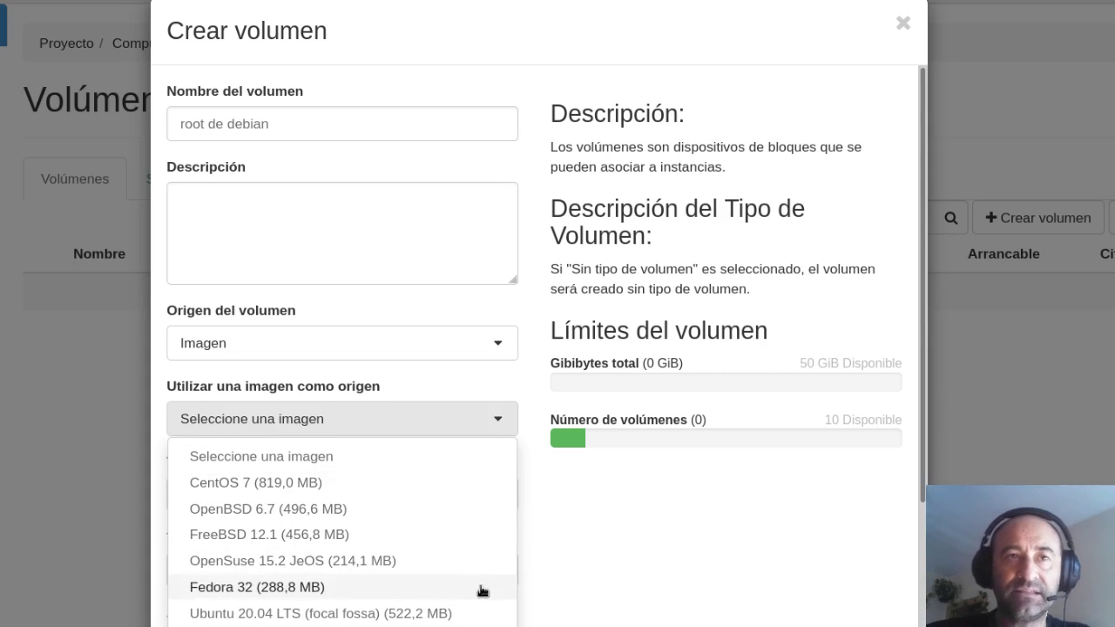
click(348, 624)
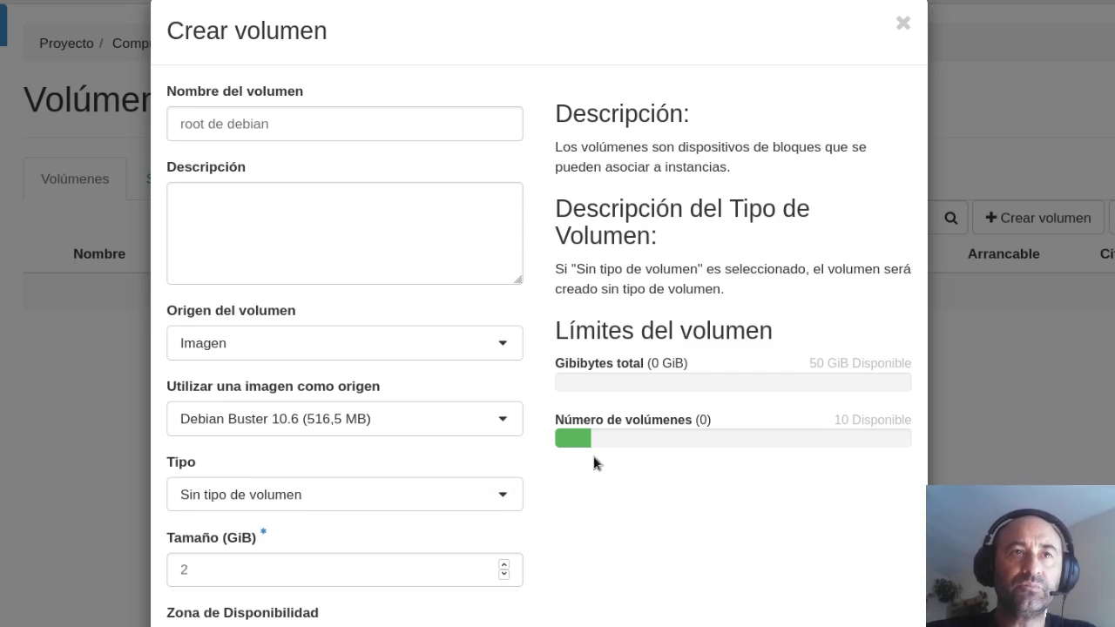
scroll(597, 336, down, 2)
scroll(597, 235, down, 1)
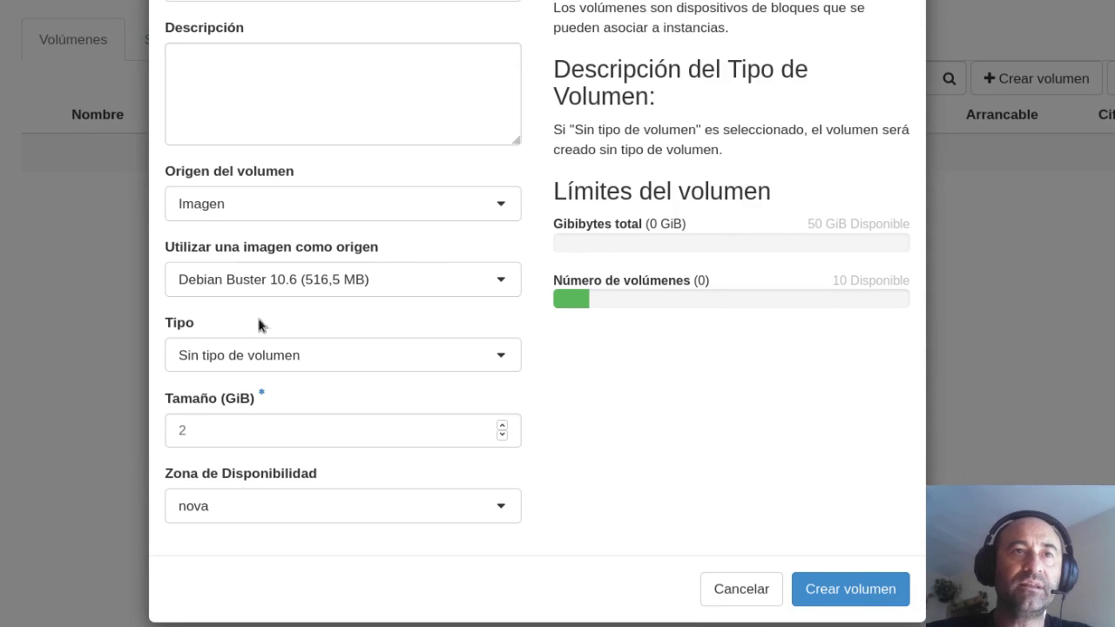
click(857, 592)
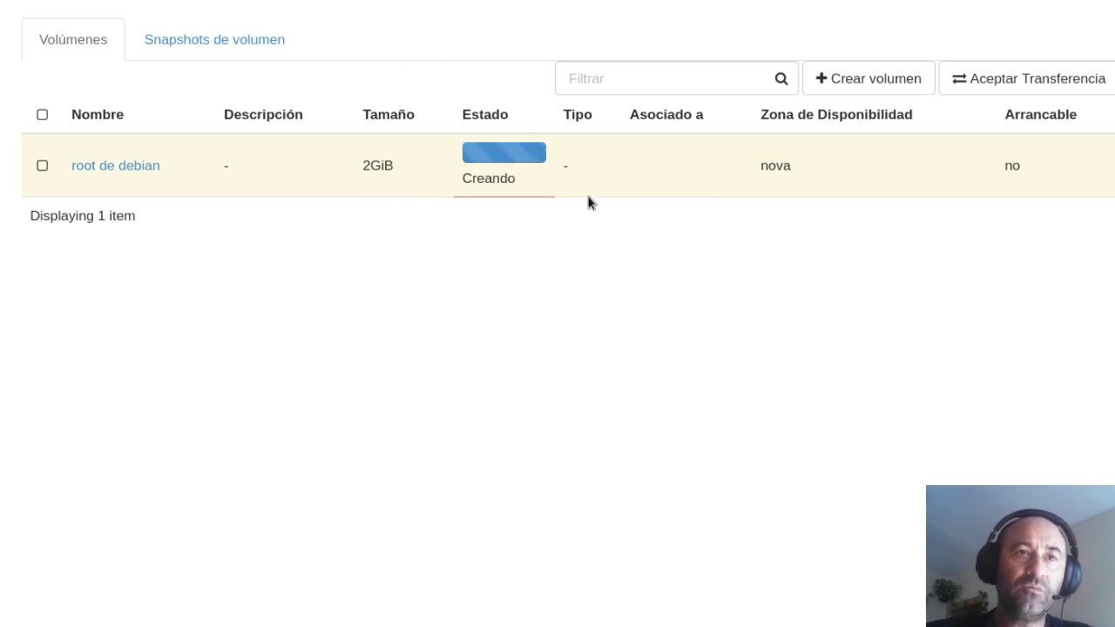
Switch to the terminal and examine the image download entry in the Cinder volume log.
key(alt+Tab)
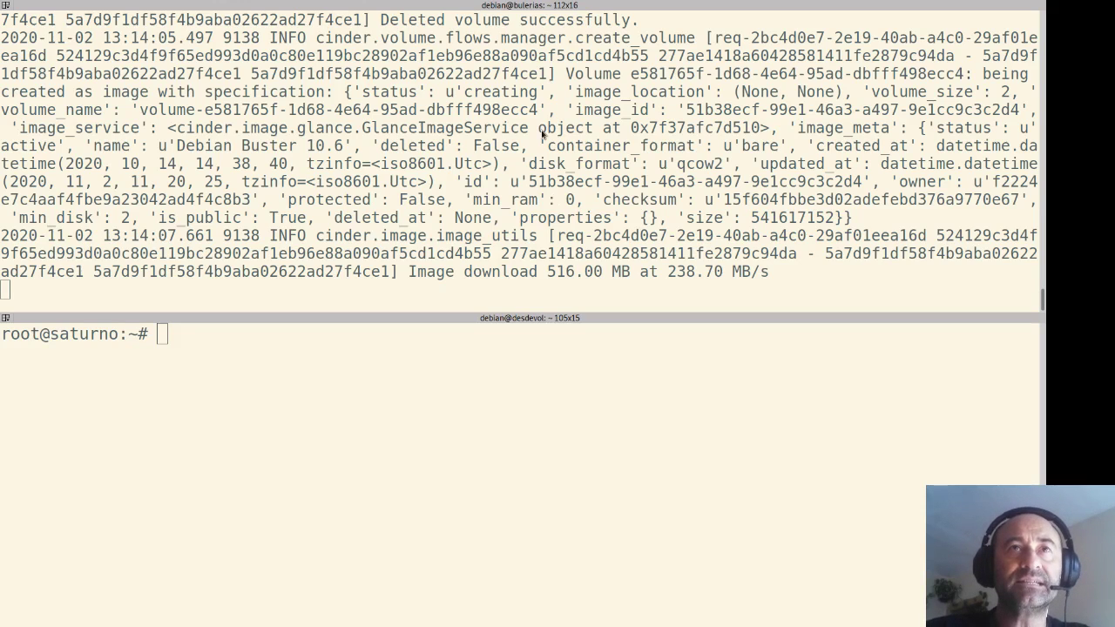
click(546, 205)
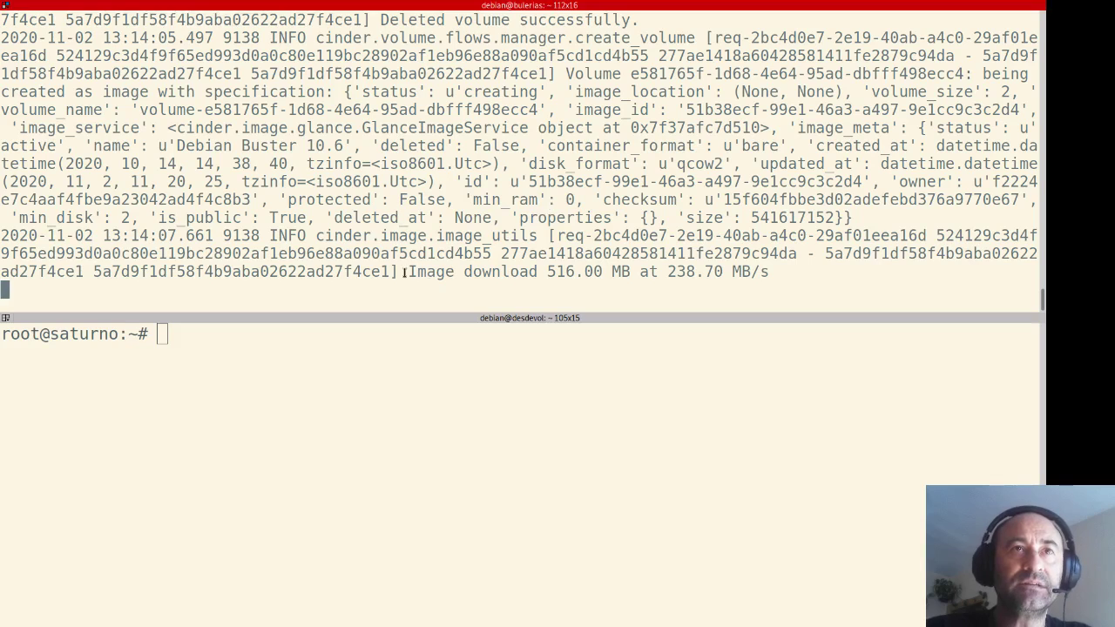
drag(405, 272, 544, 273)
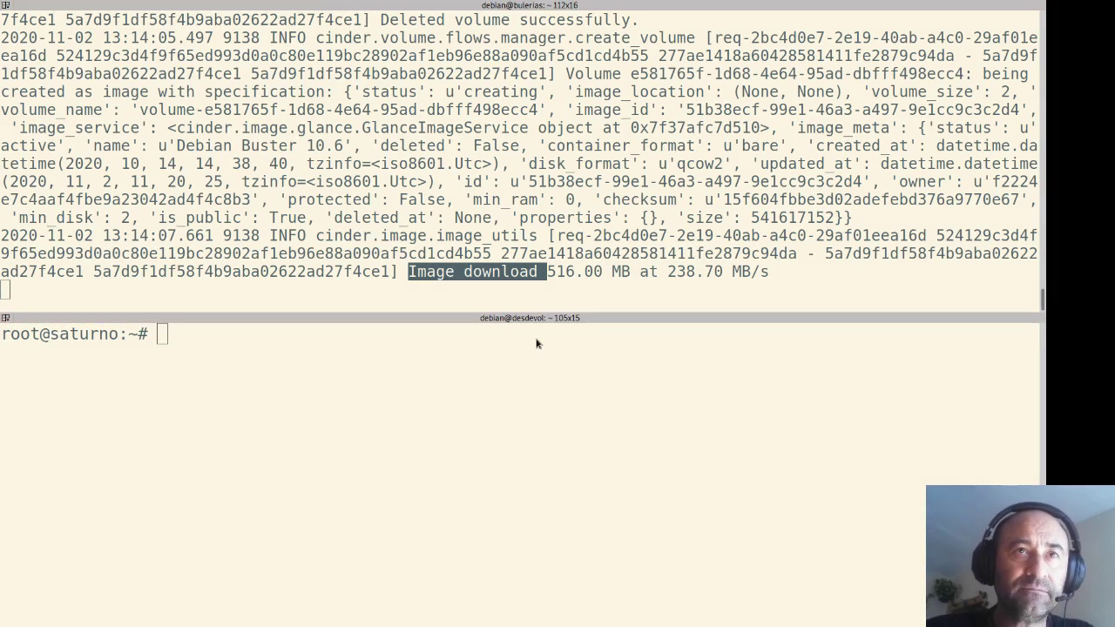
click(356, 320)
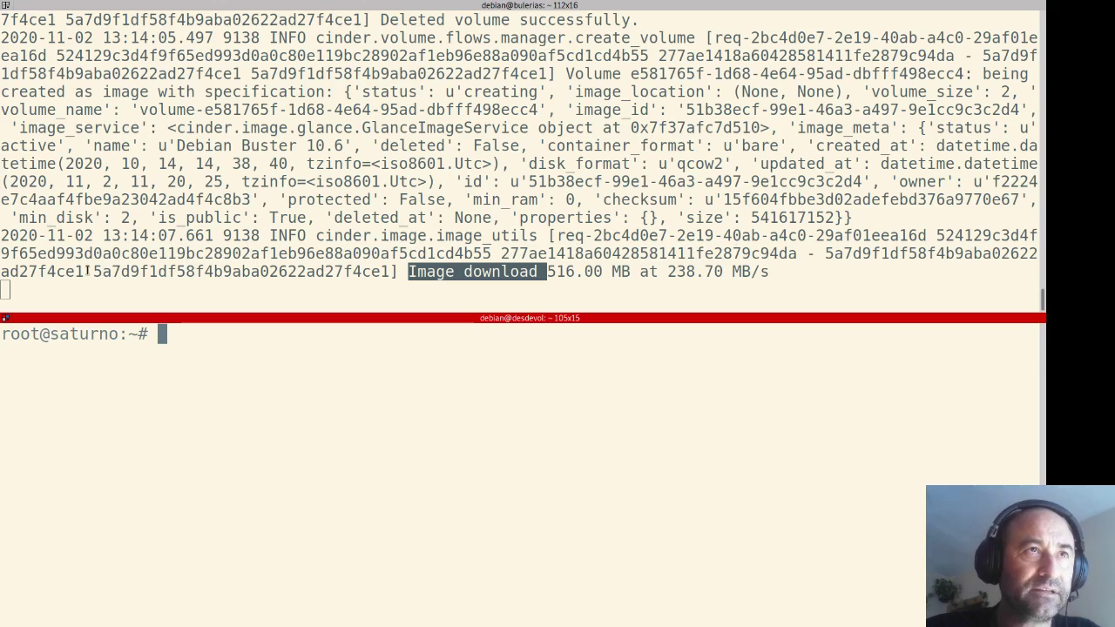
Search the logical volumes on saturno for 5a7d9f1df58f4b9aba02622ad27f4ce1, copied from the download log entry, using lvs piped to grep.
drag(91, 270, 390, 271)
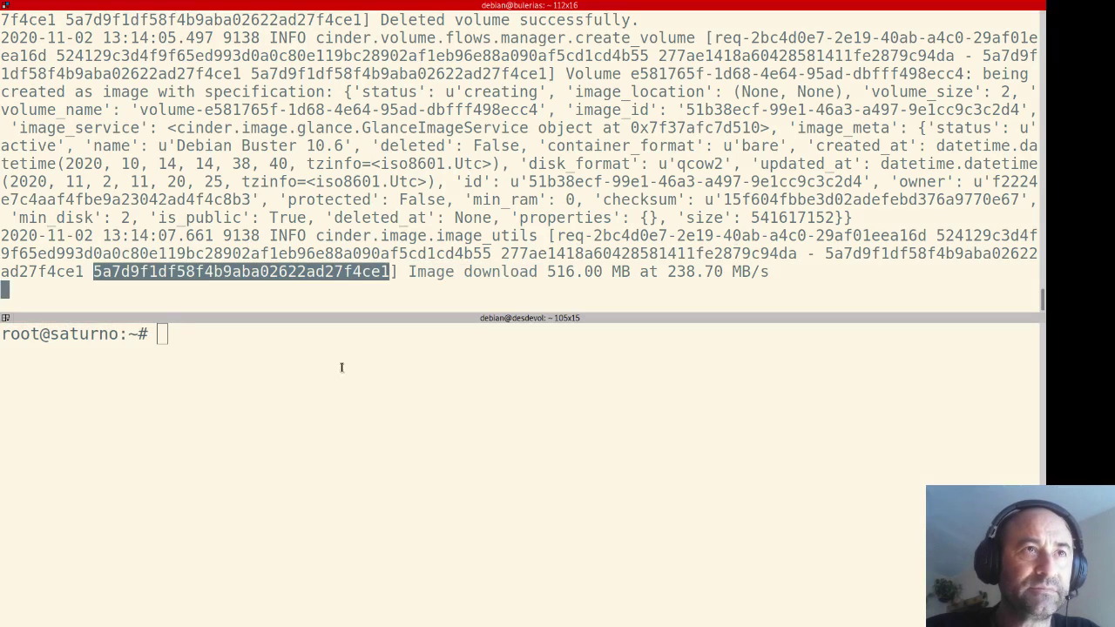
click(343, 391)
text(lvs |)
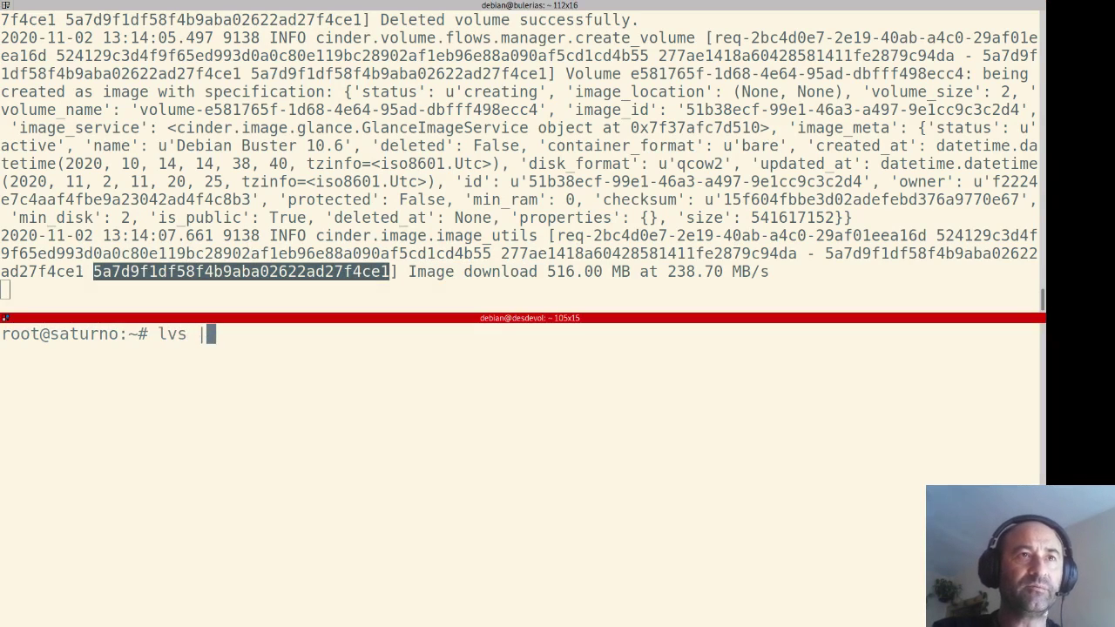
text(grep)
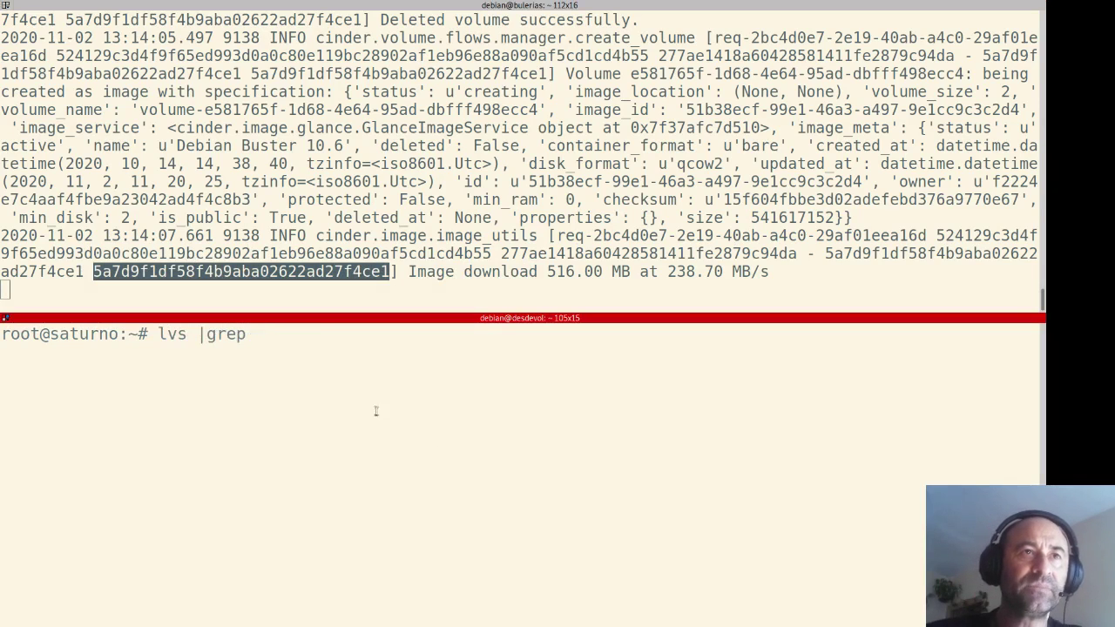
middle_click(452, 453)
key(Return)
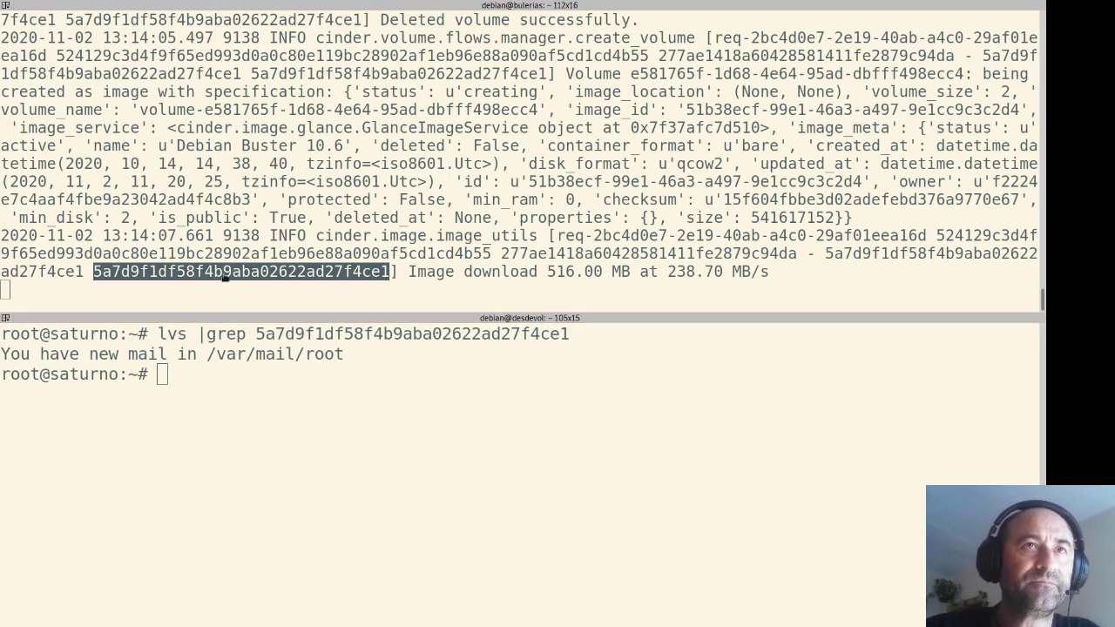
Repeat the lvs search with the volume ID e581765f-1d68-4e64-95ad-dbfff498ecc4 from the log and examine the matching line.
click(330, 186)
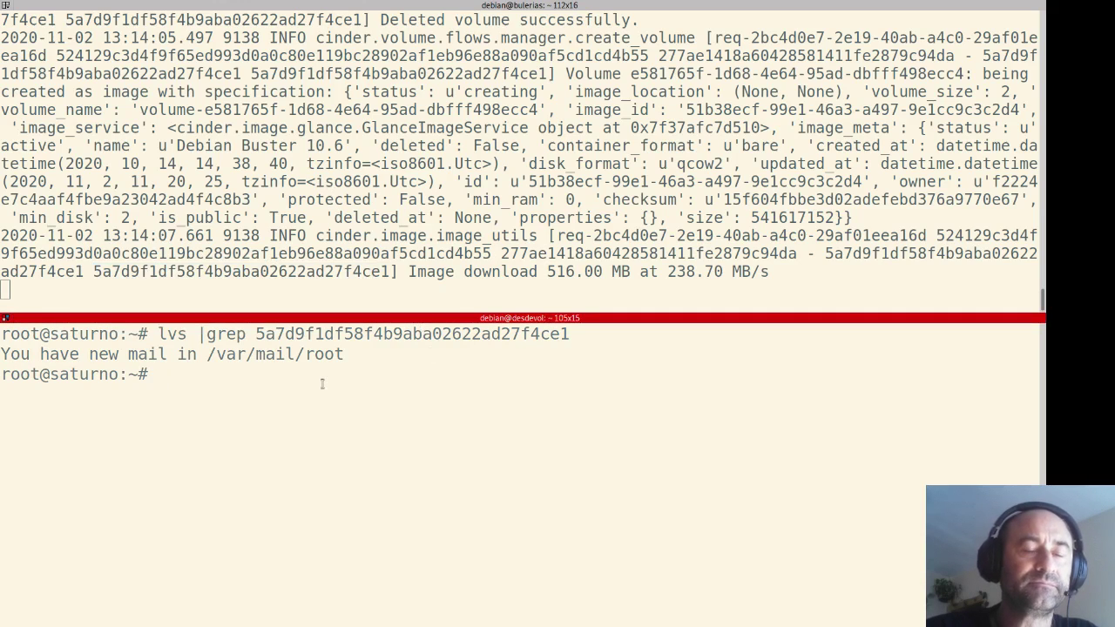
key(Up)
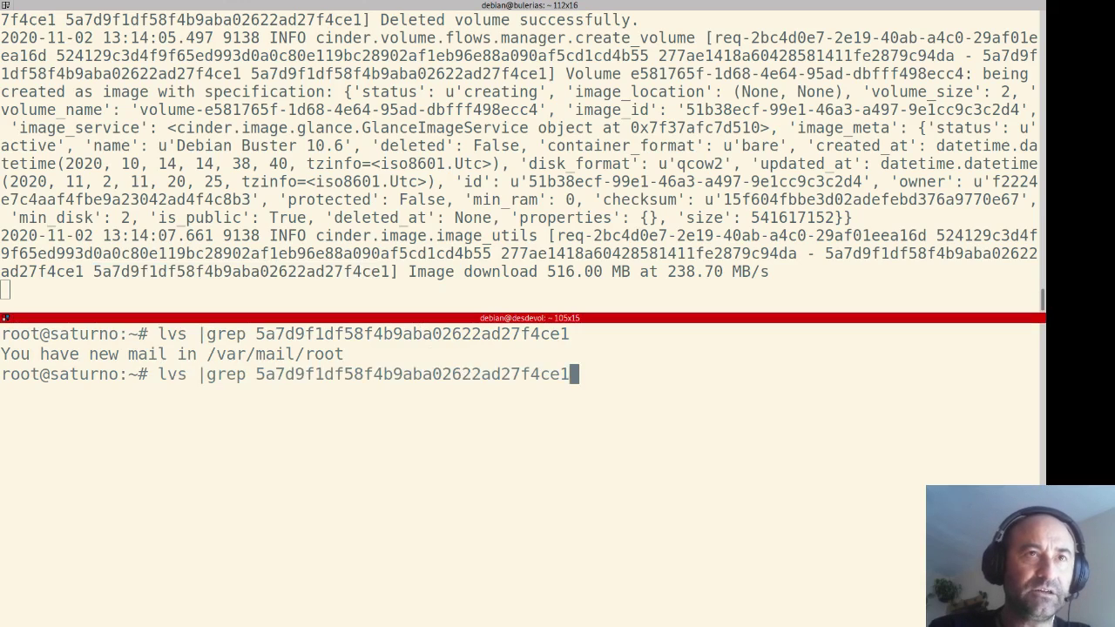
key(ctrl+w)
middle_click(319, 388)
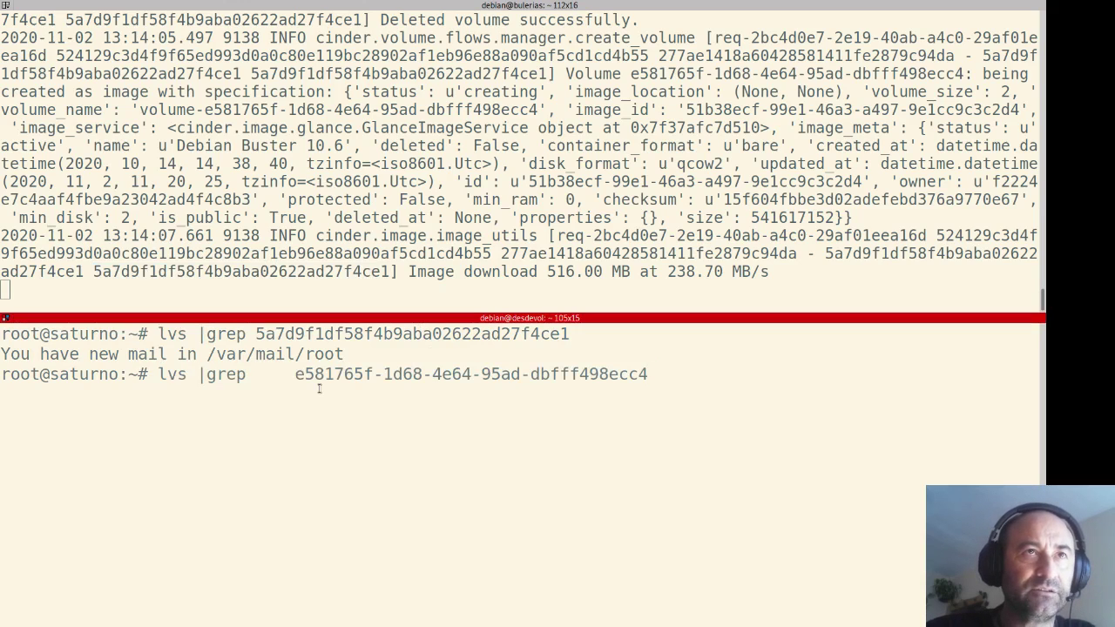
key(Return)
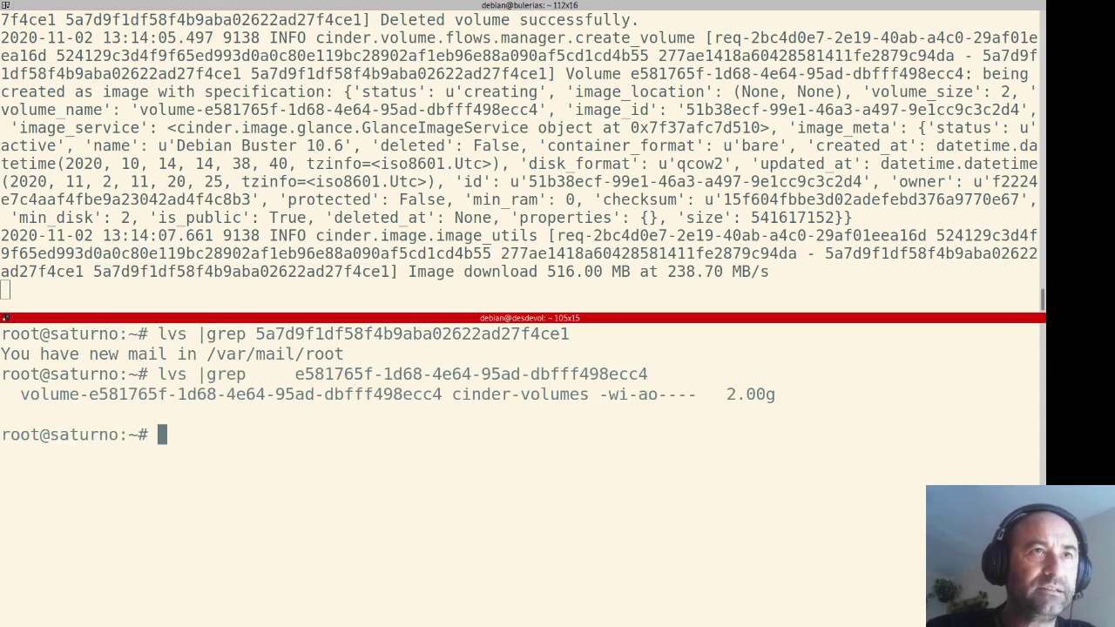
triple_click(750, 396)
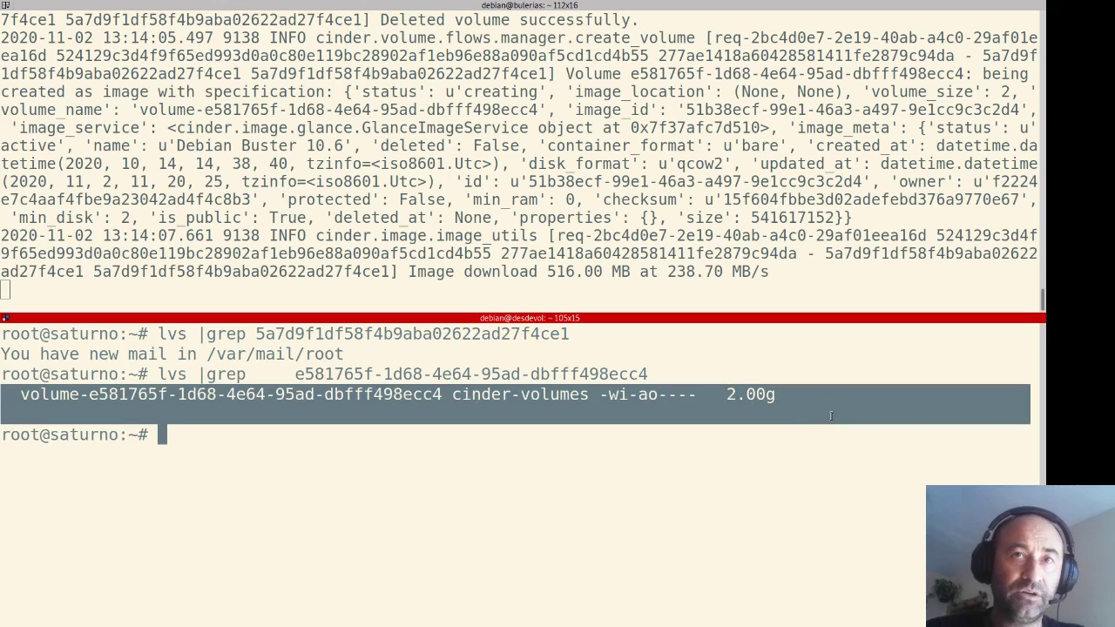
Switch between the OpenStack dashboard and the terminal to check on the progress of the volume's creation.
key(alt+Tab)
click(896, 376)
key(alt+Tab)
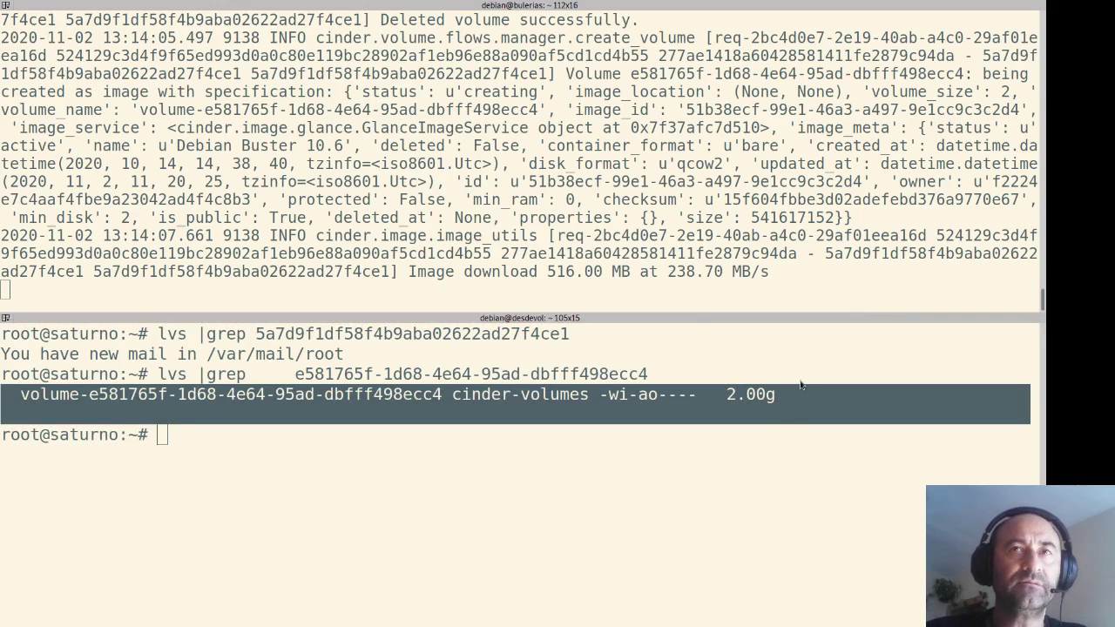
click(806, 409)
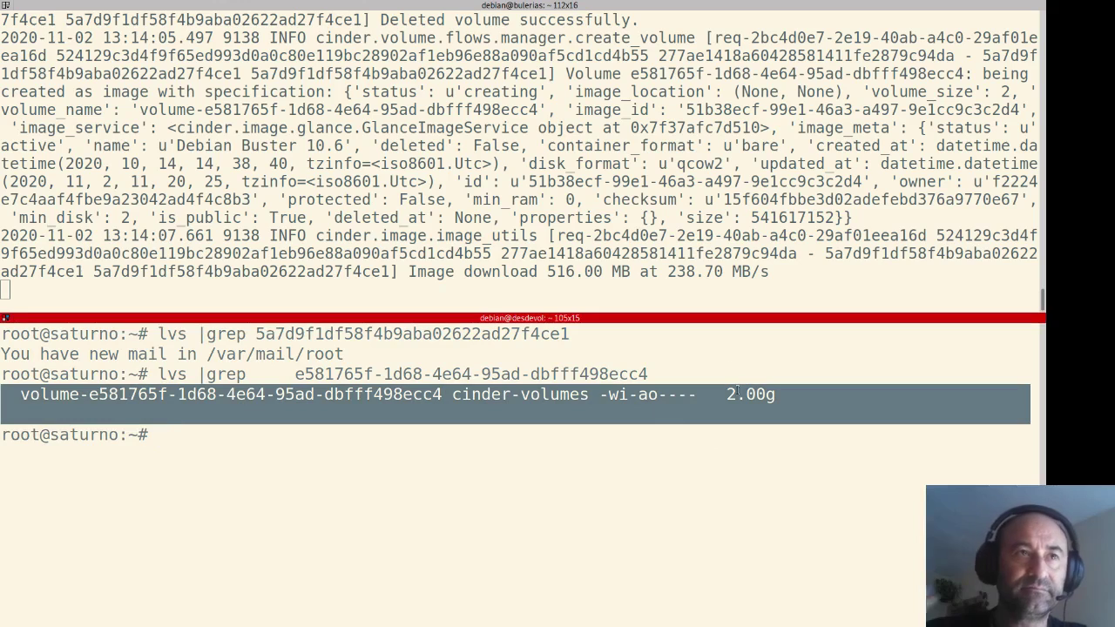
key(alt+Tab)
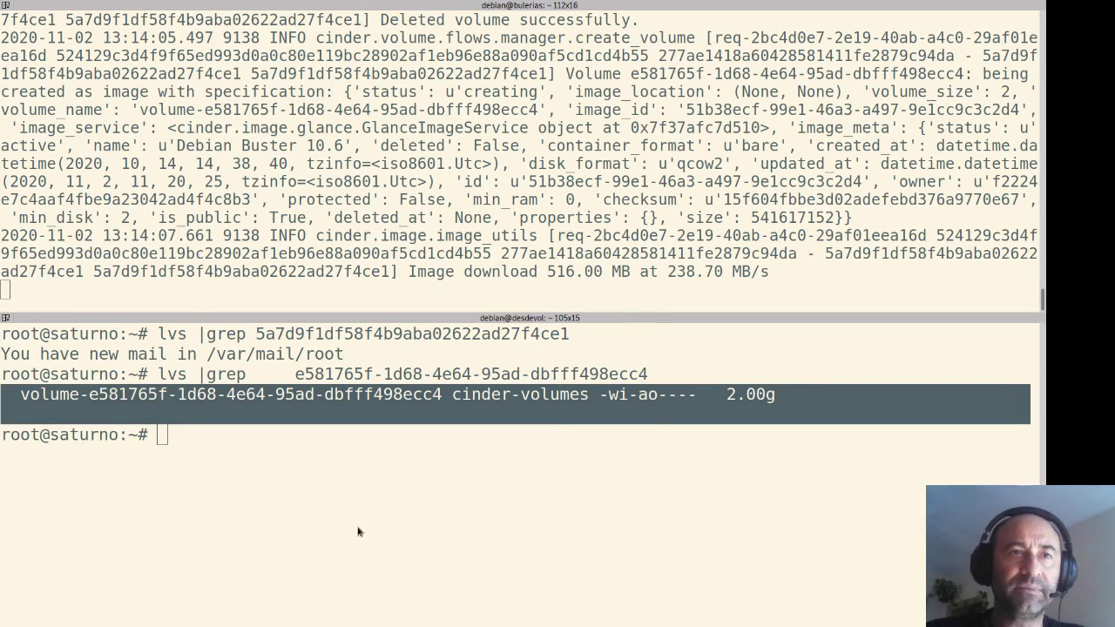
key(alt+Tab)
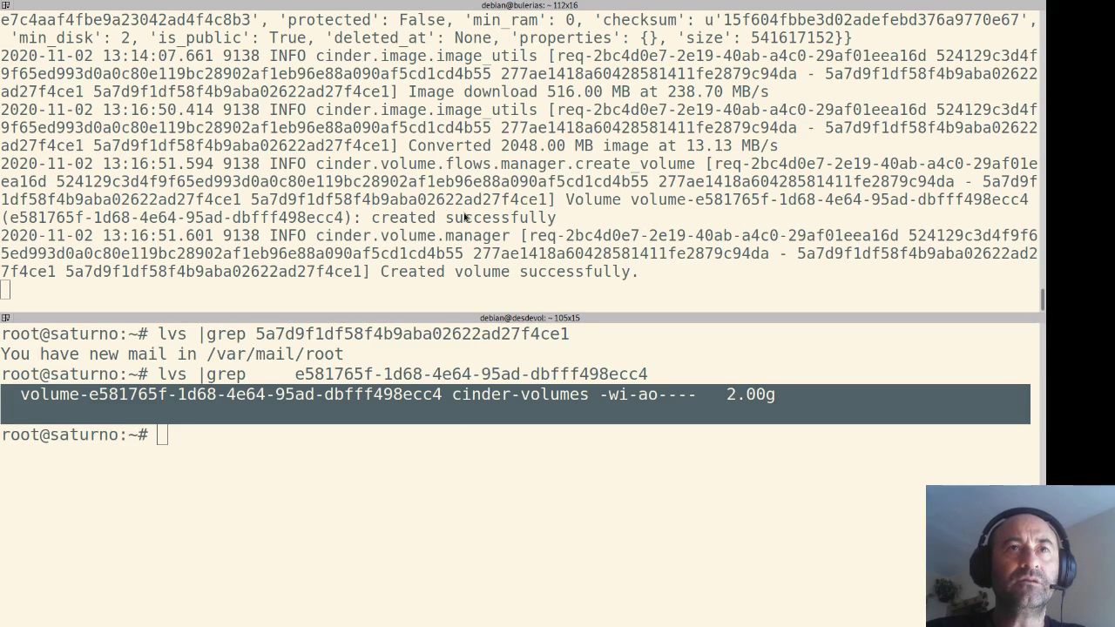
key(alt+Tab)
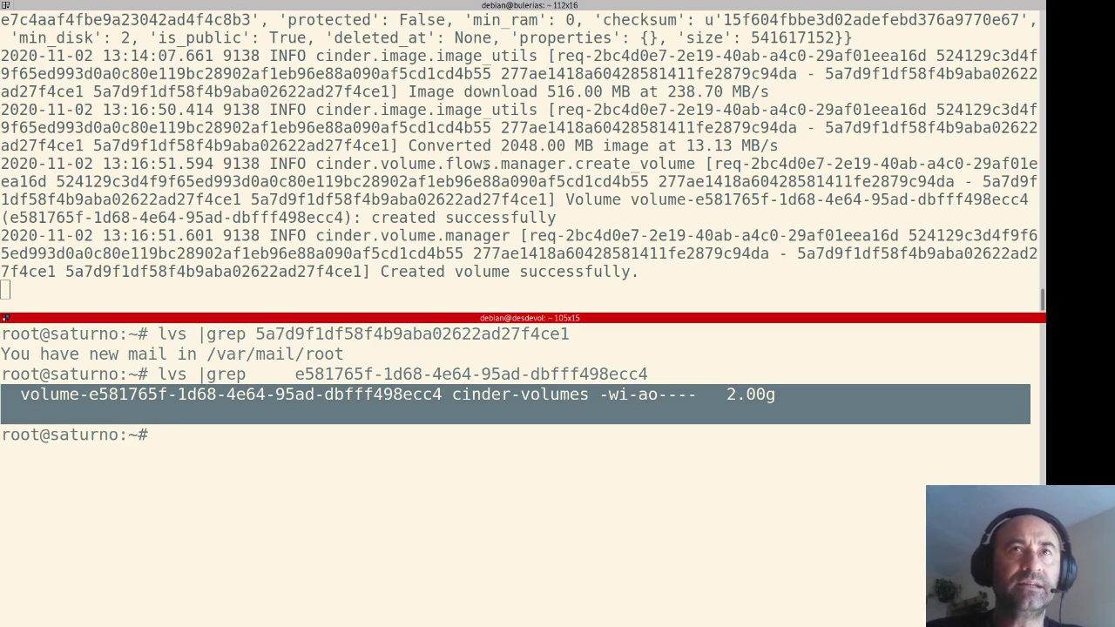
Examine the image conversion and volume creation entries in the Cinder log.
triple_click(494, 144)
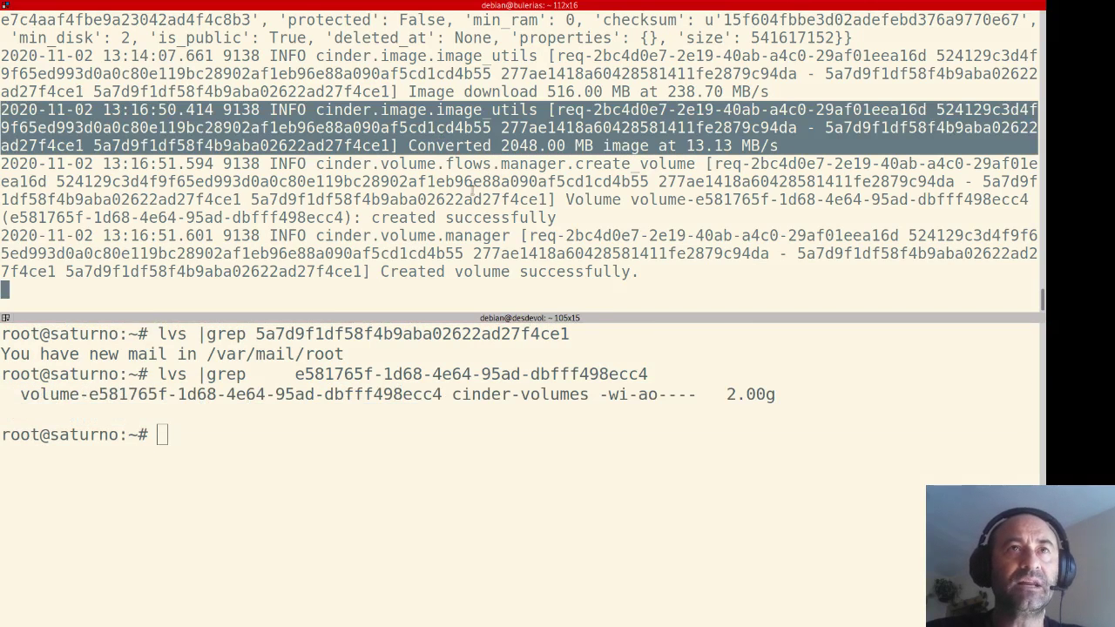
click(476, 217)
triple_click(476, 217)
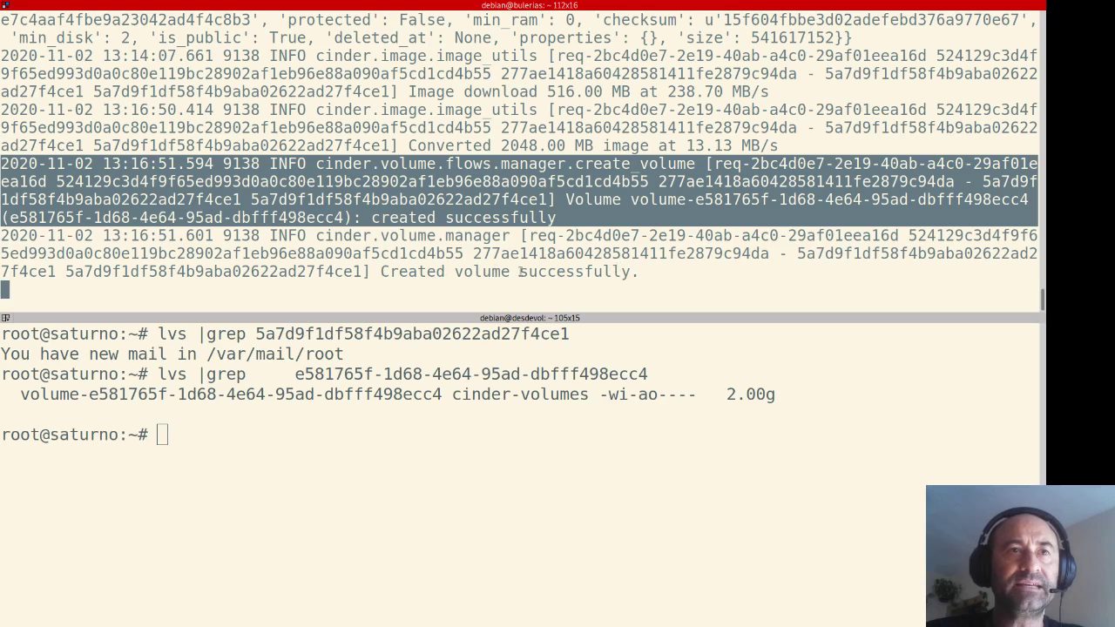
Run the previous lvs search for the volume again and compare its attributes with the earlier listing.
click(515, 430)
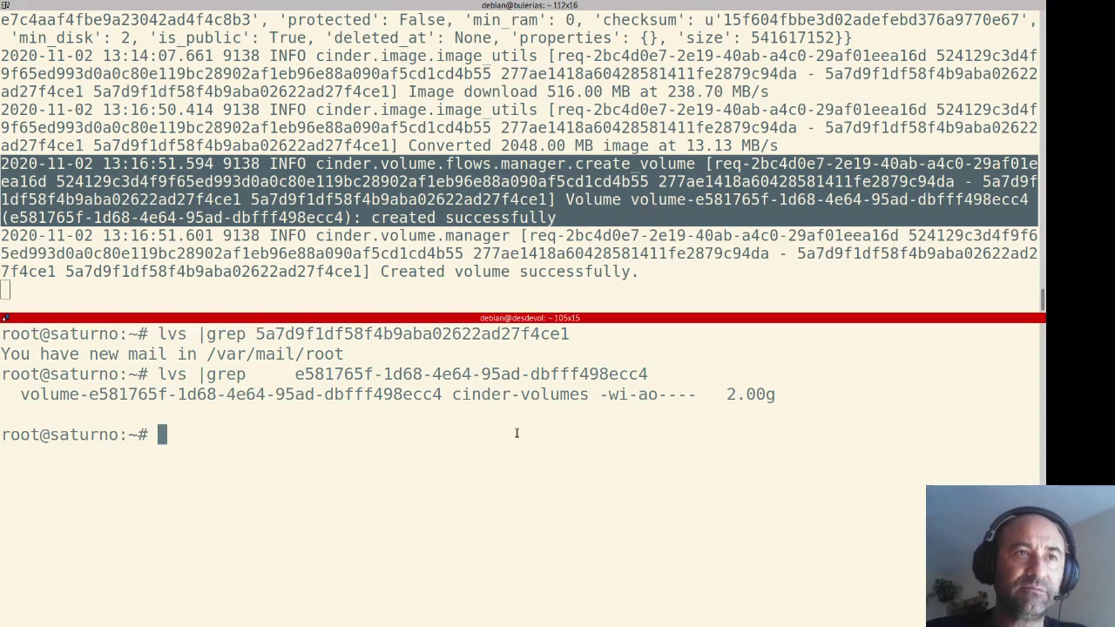
key(Up)
key(Return)
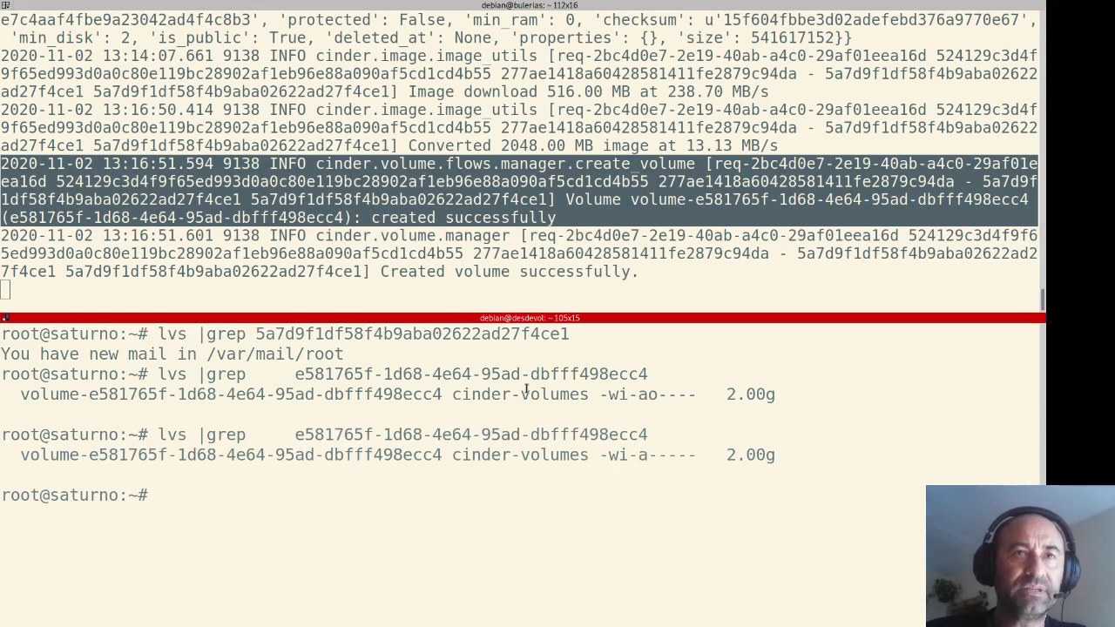
double_click(467, 435)
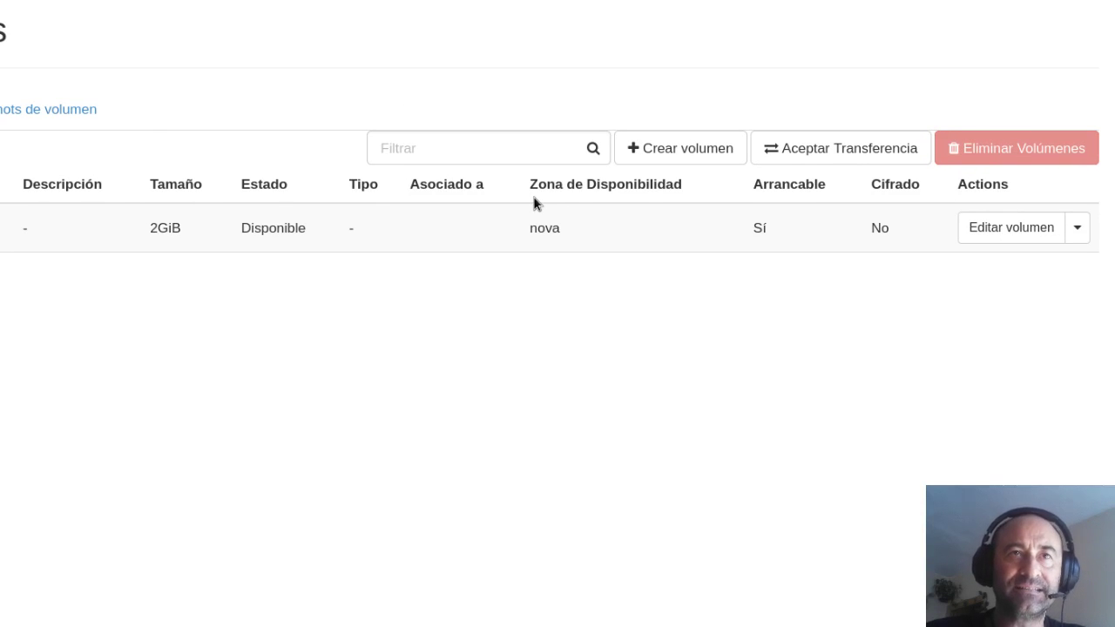
Start launching the "root de debian" volume as an instance and name the instance debian-vol.
click(1076, 228)
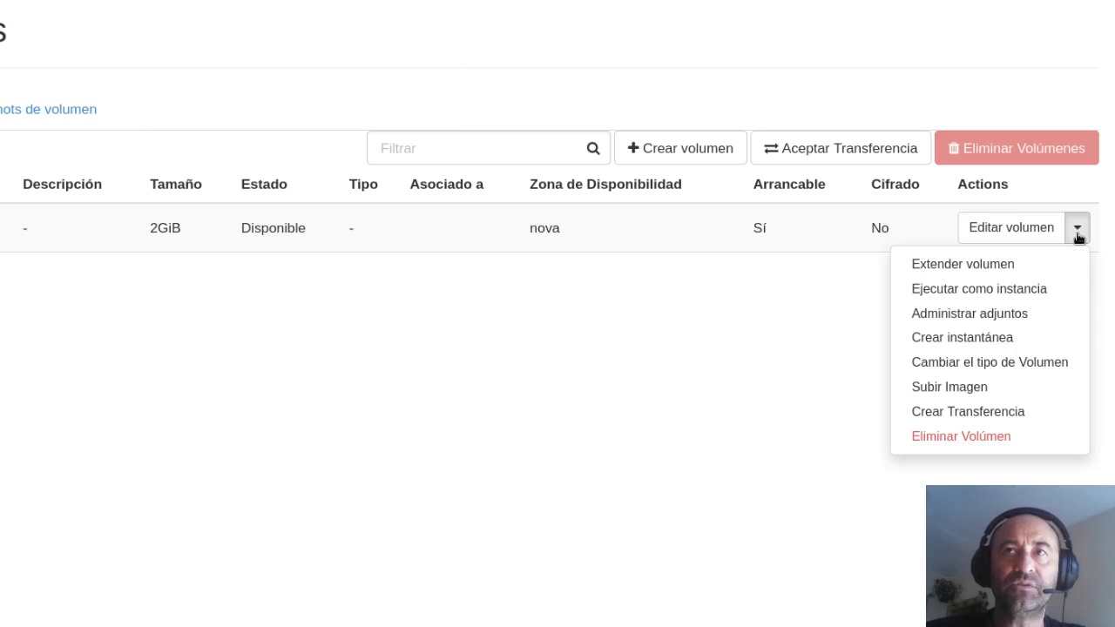
click(1027, 294)
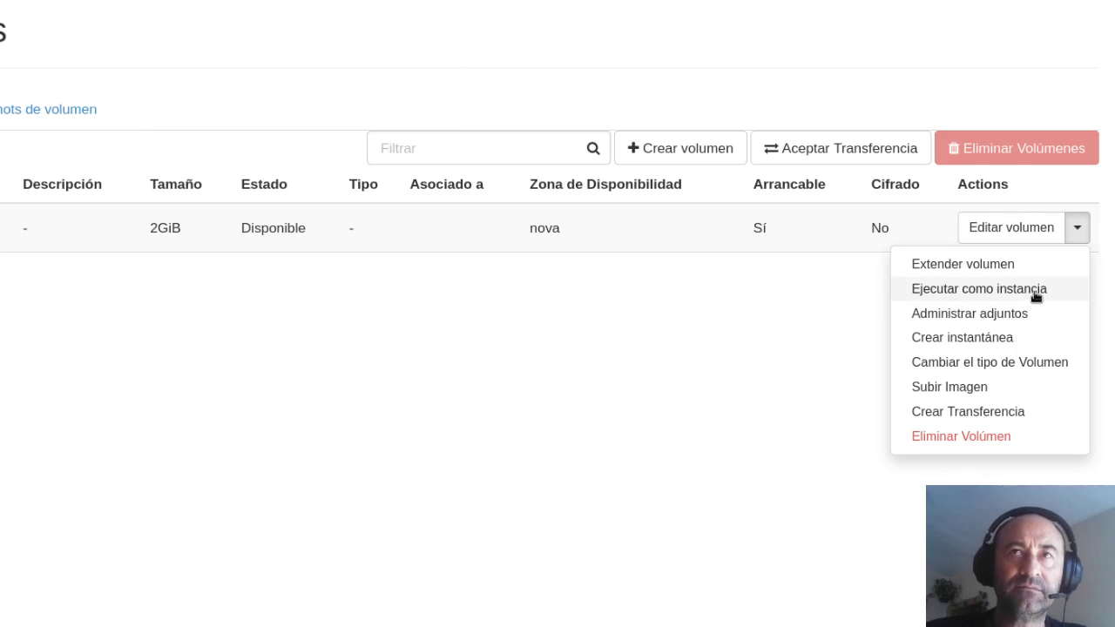
click(1035, 296)
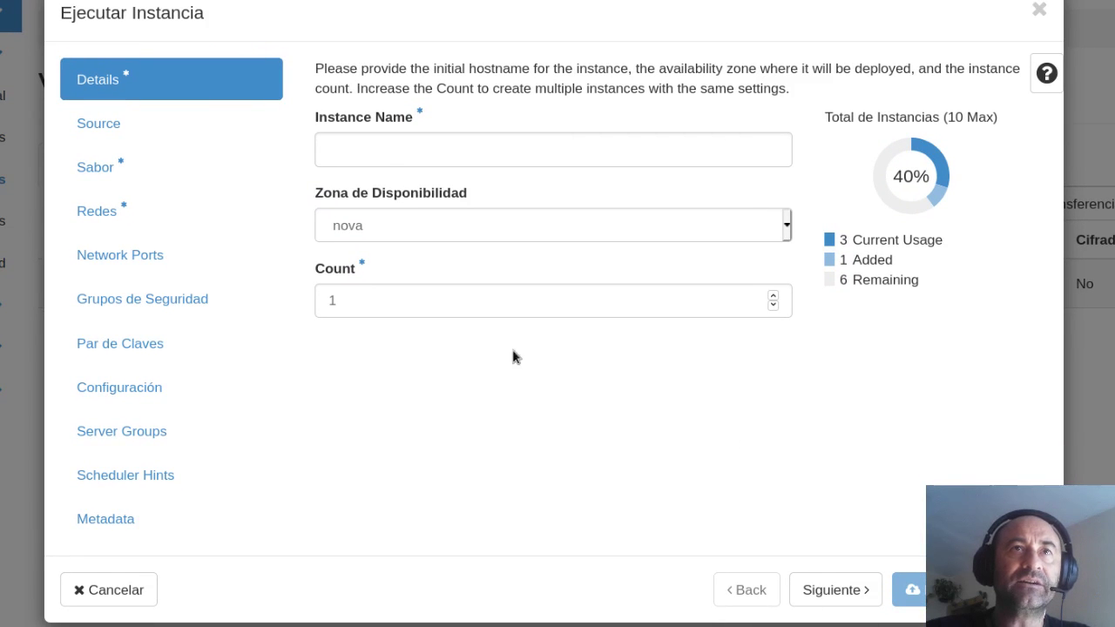
click(377, 154)
text(deb)
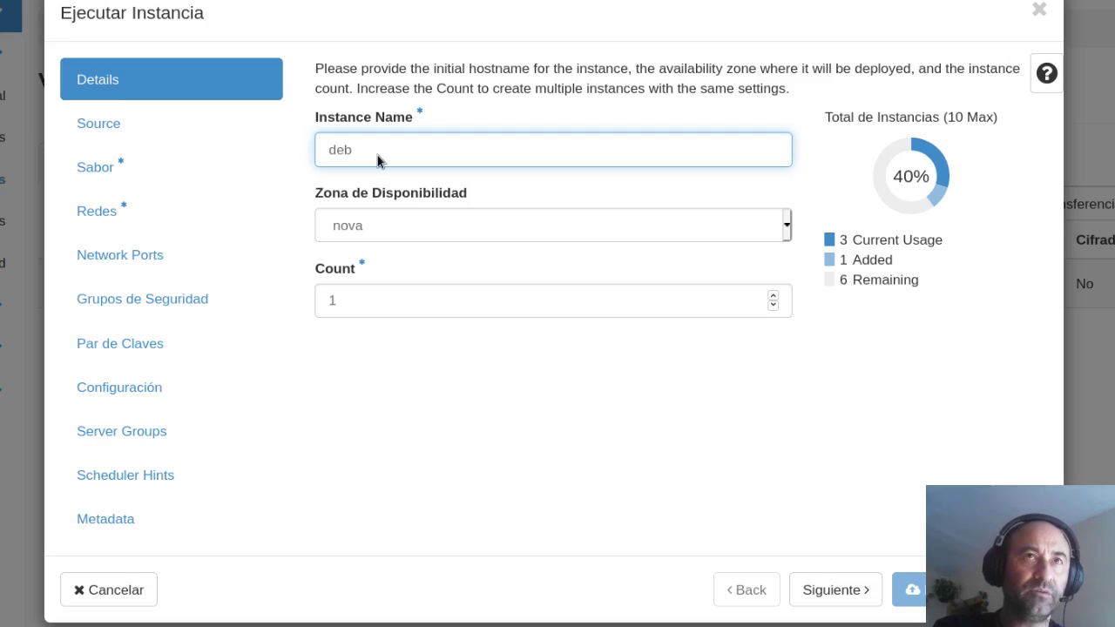
text(ian-)
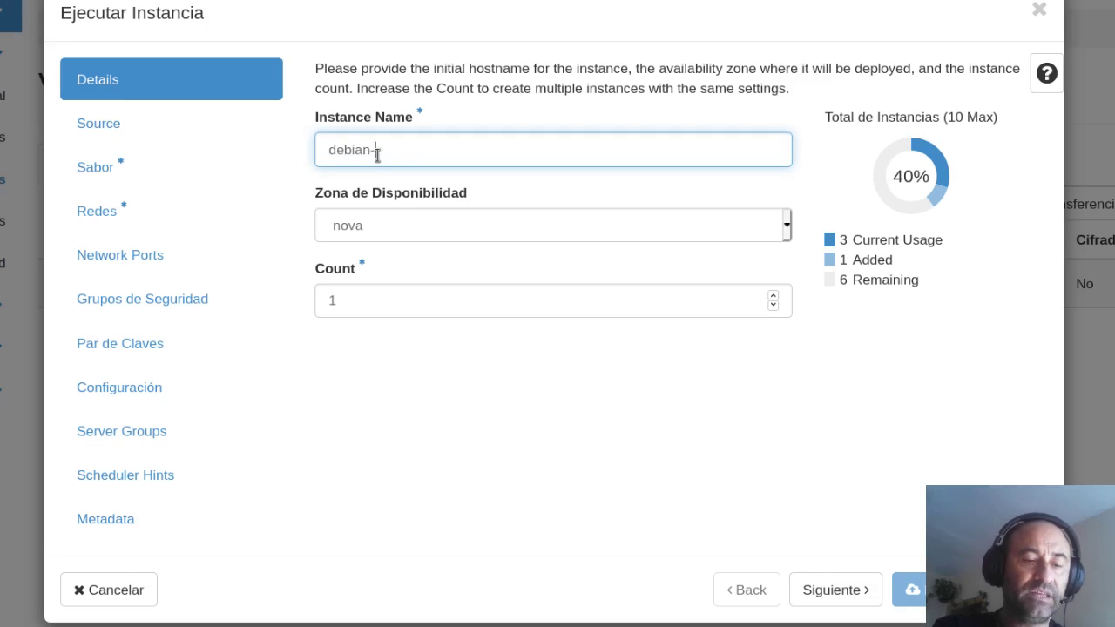
text(rol)
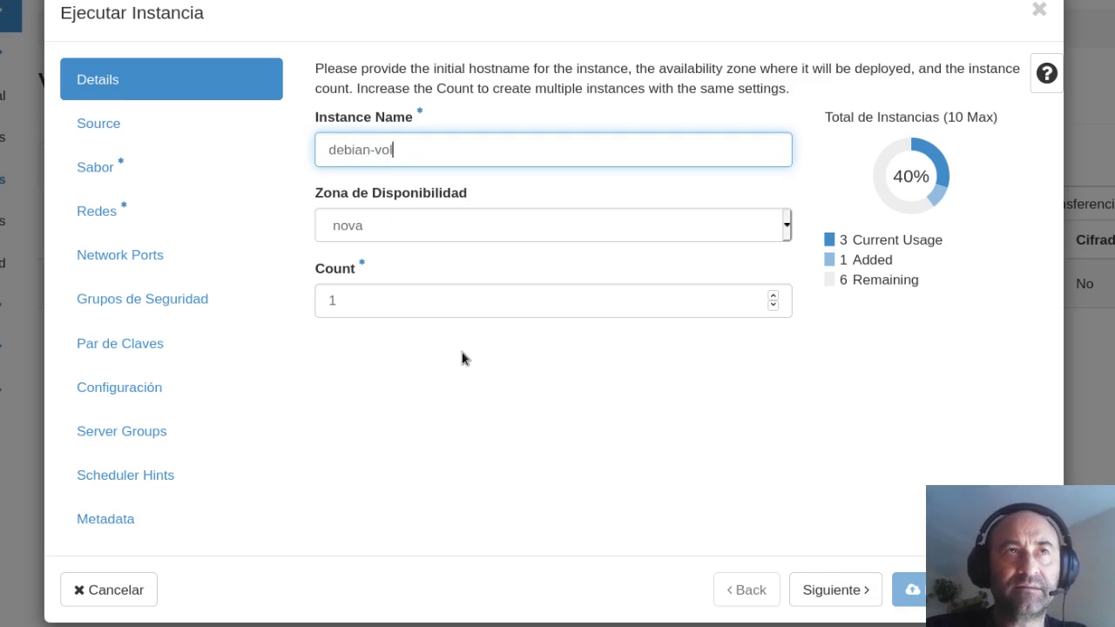
Keep Volumen as the instance's boot source and set the volume size to 2 GB.
click(832, 590)
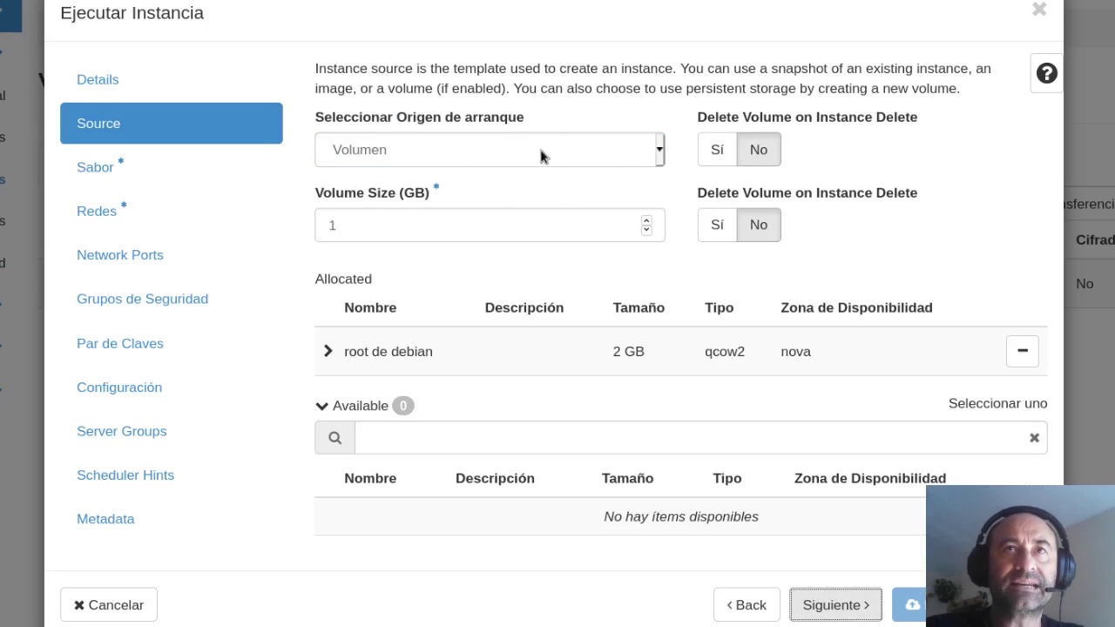
click(475, 157)
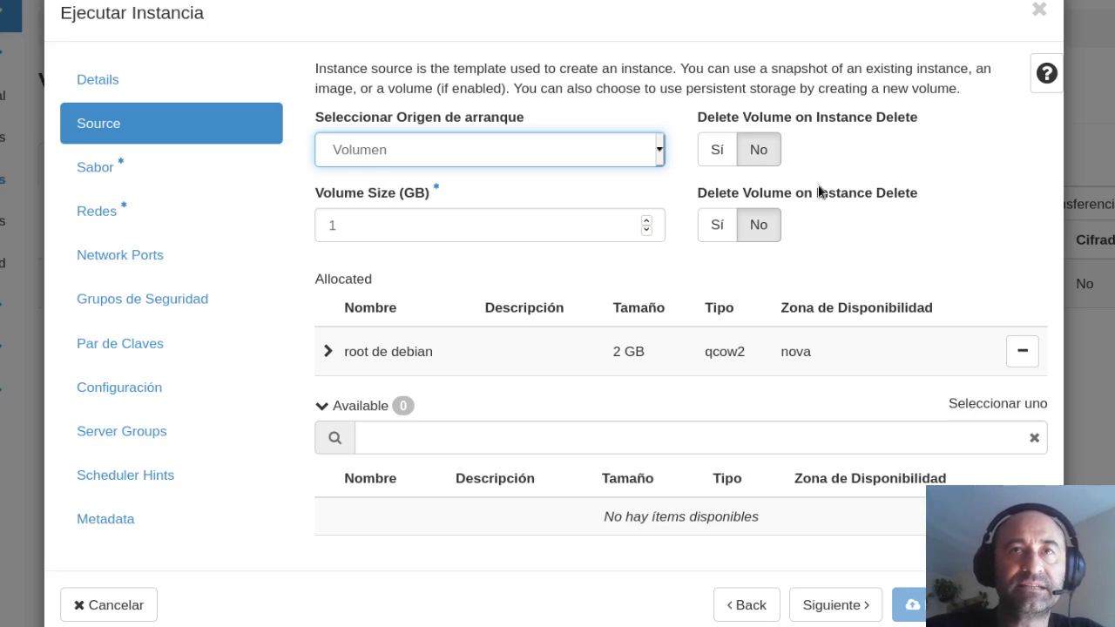
click(457, 222)
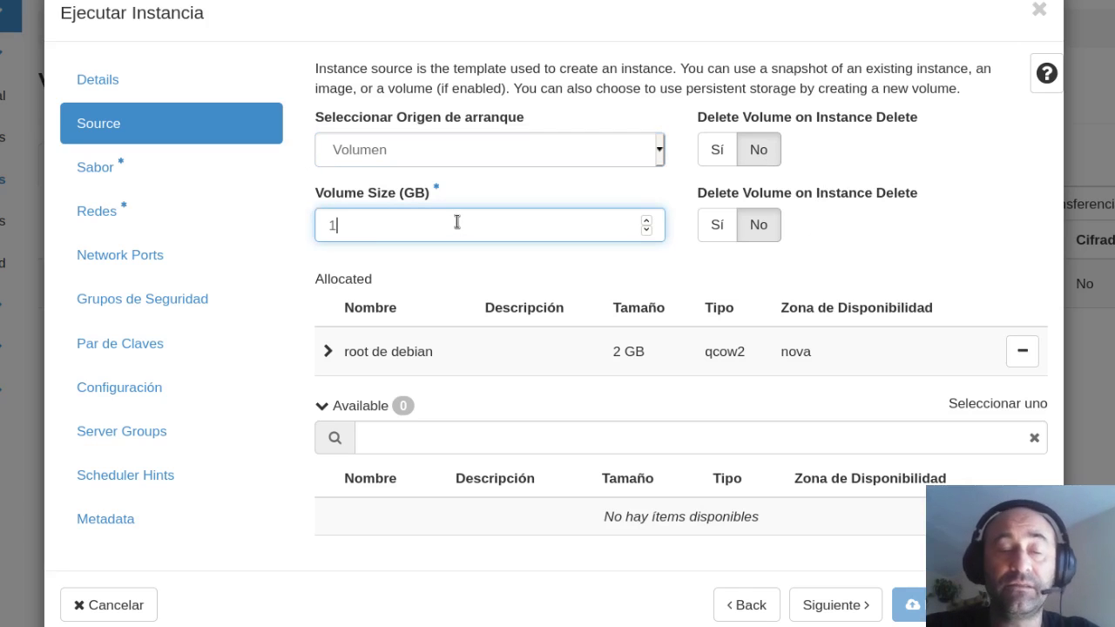
key(BackSpace)
text(2)
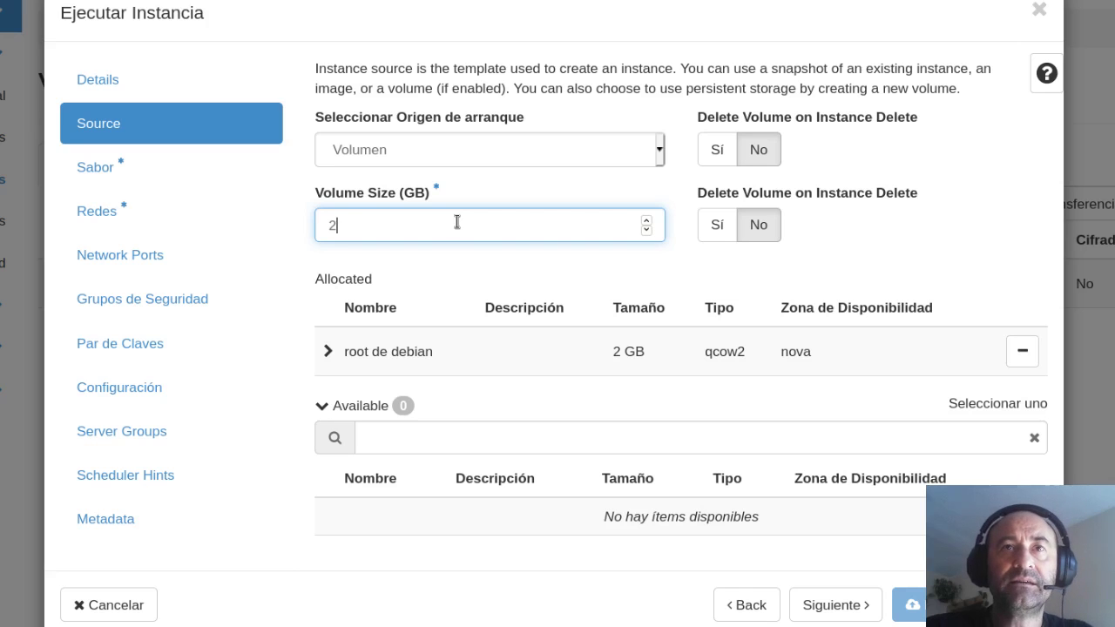
Compare the available flavors and allocate m1.mini to the instance.
click(836, 611)
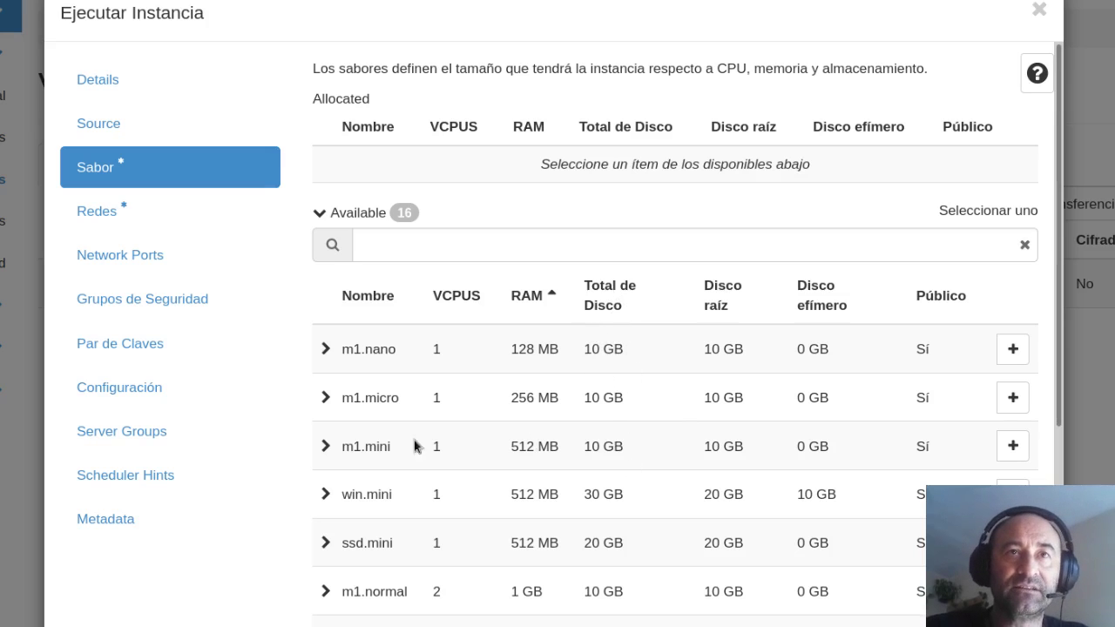
drag(511, 445, 560, 446)
drag(454, 448, 432, 447)
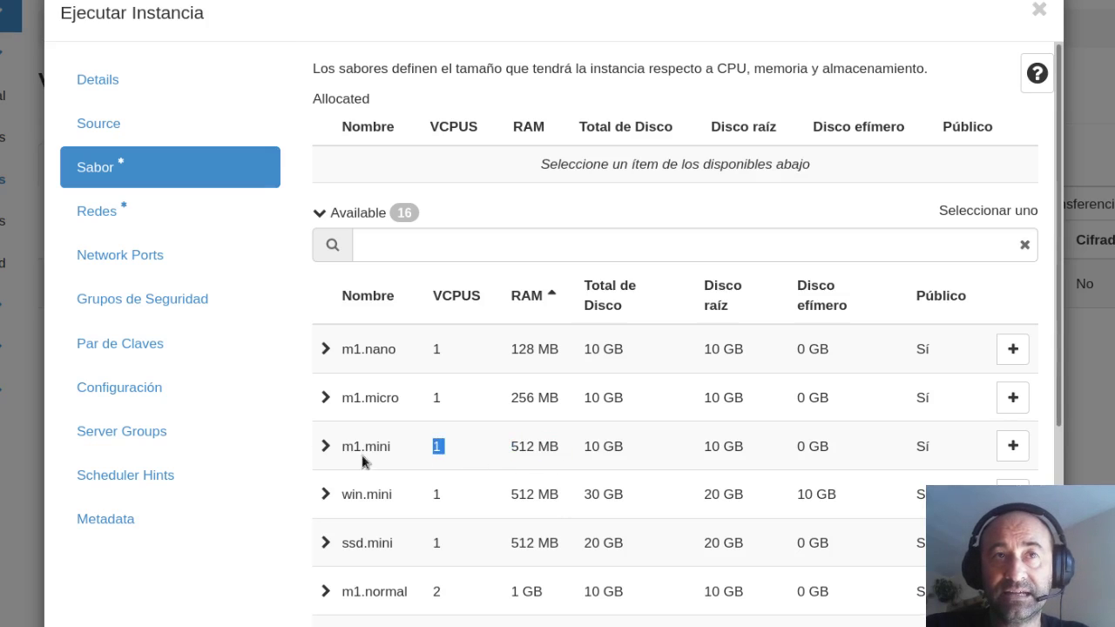
click(1012, 446)
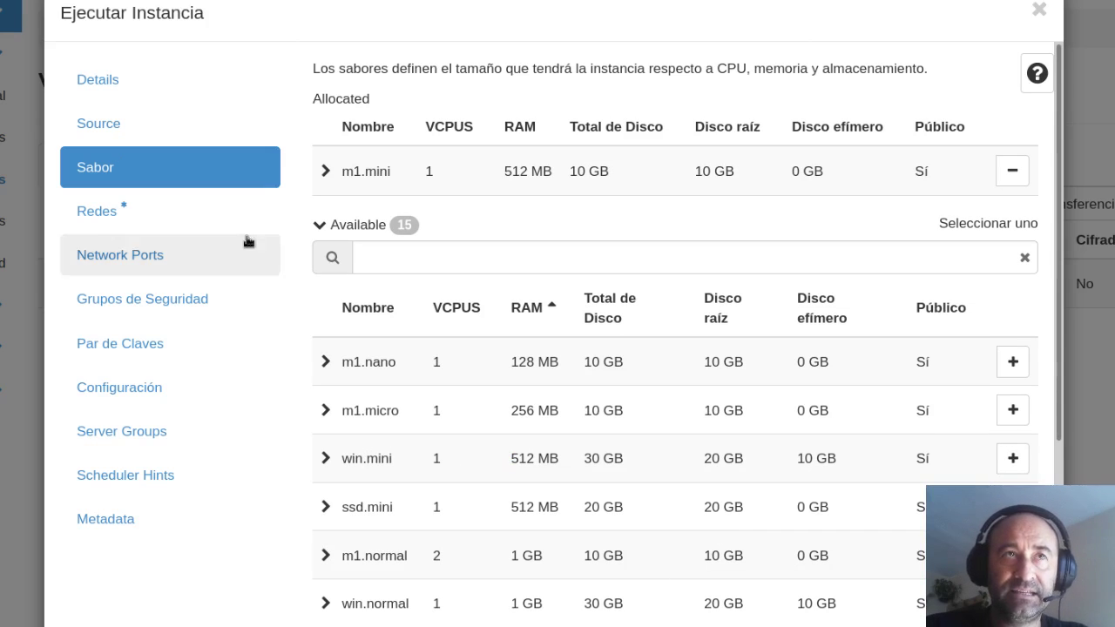
Allocate the project's own network, not ipv6-pd, to the instance and launch it.
click(112, 209)
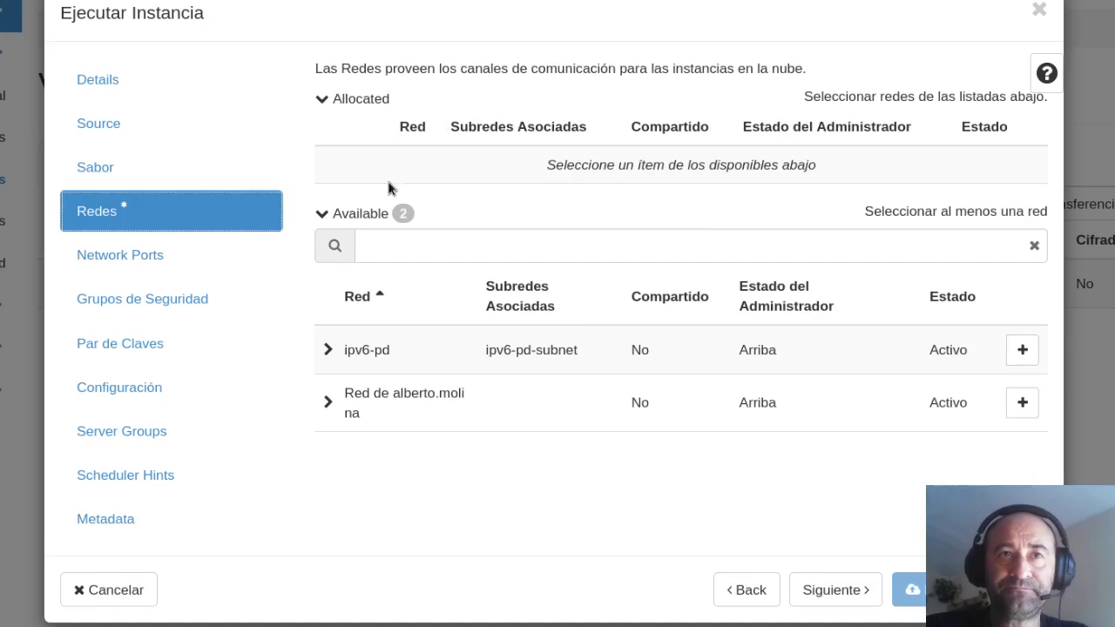
click(1019, 401)
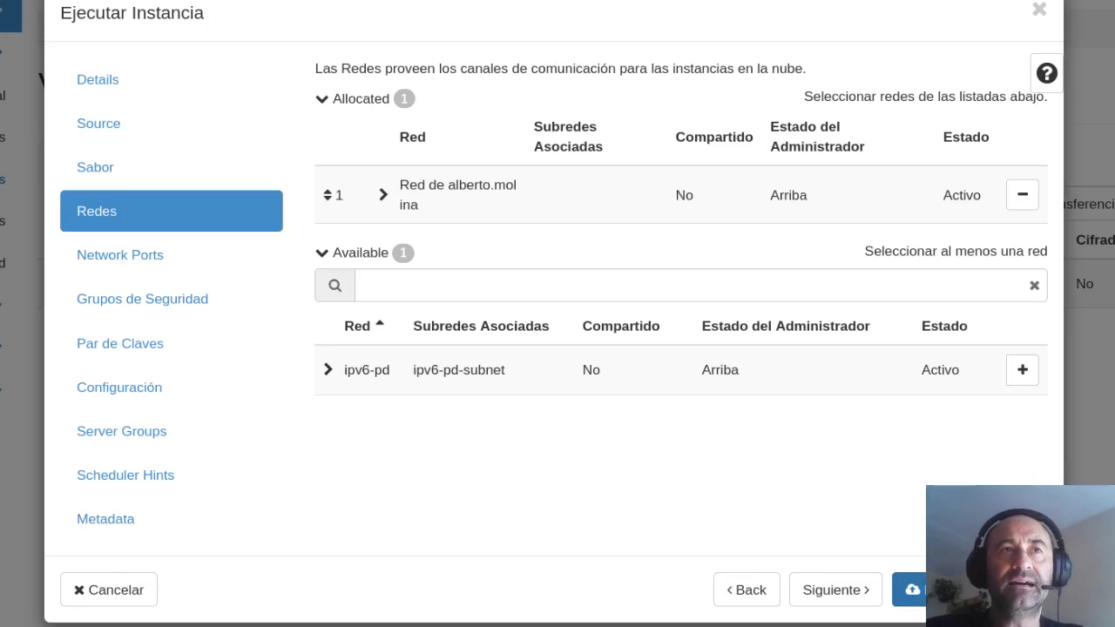
click(958, 589)
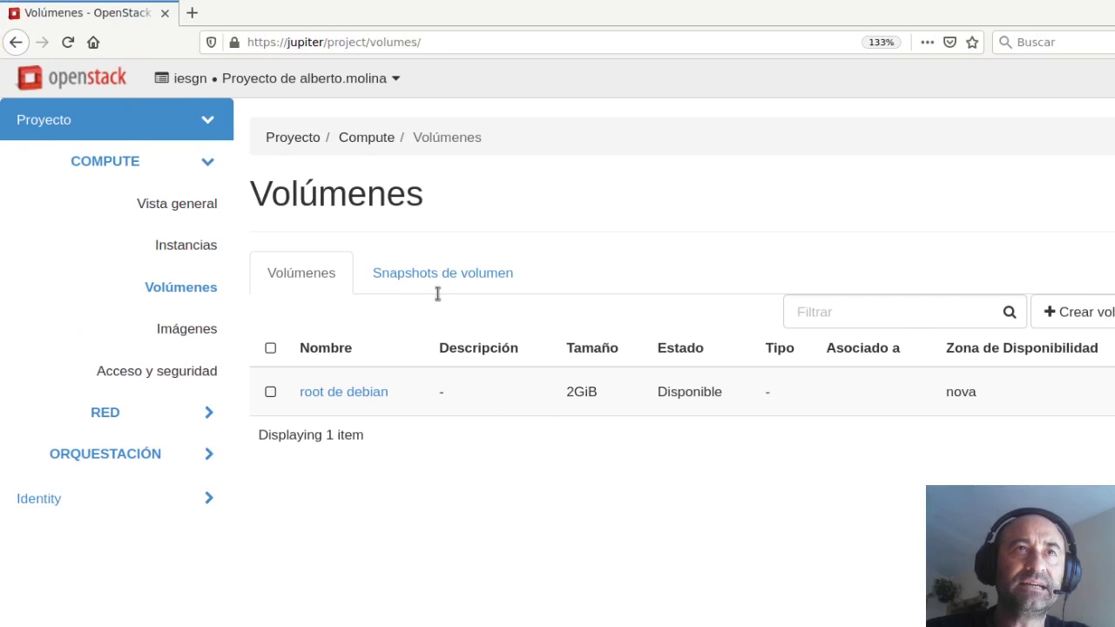
Check debian-vol in the instance list, then switch to the terminal and examine the volume attachment entry in the Cinder log.
click(184, 245)
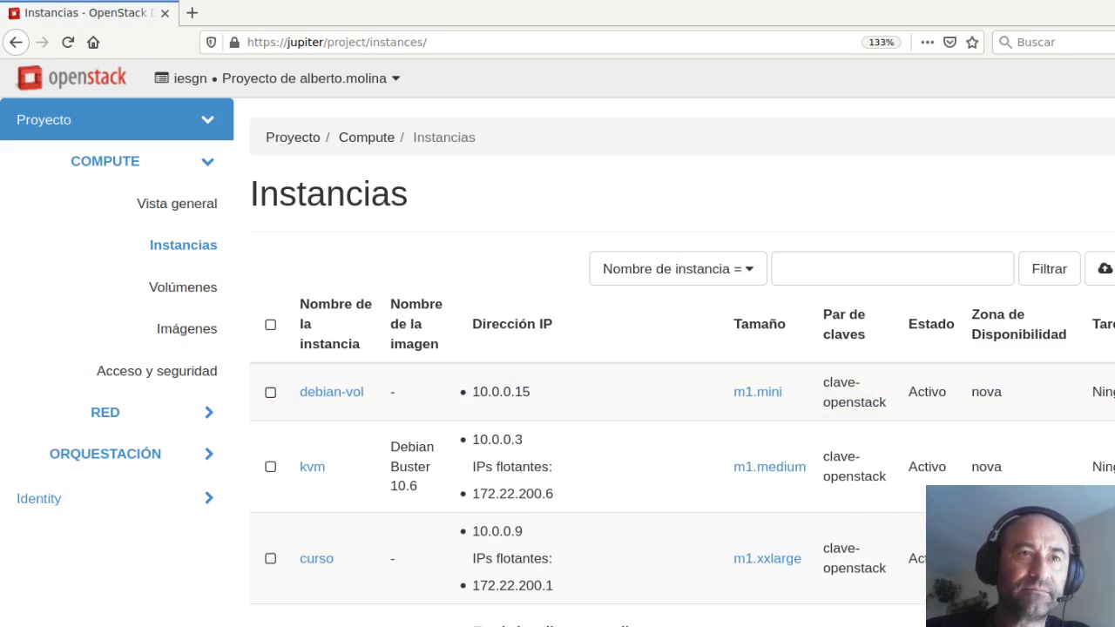
key(alt+Tab)
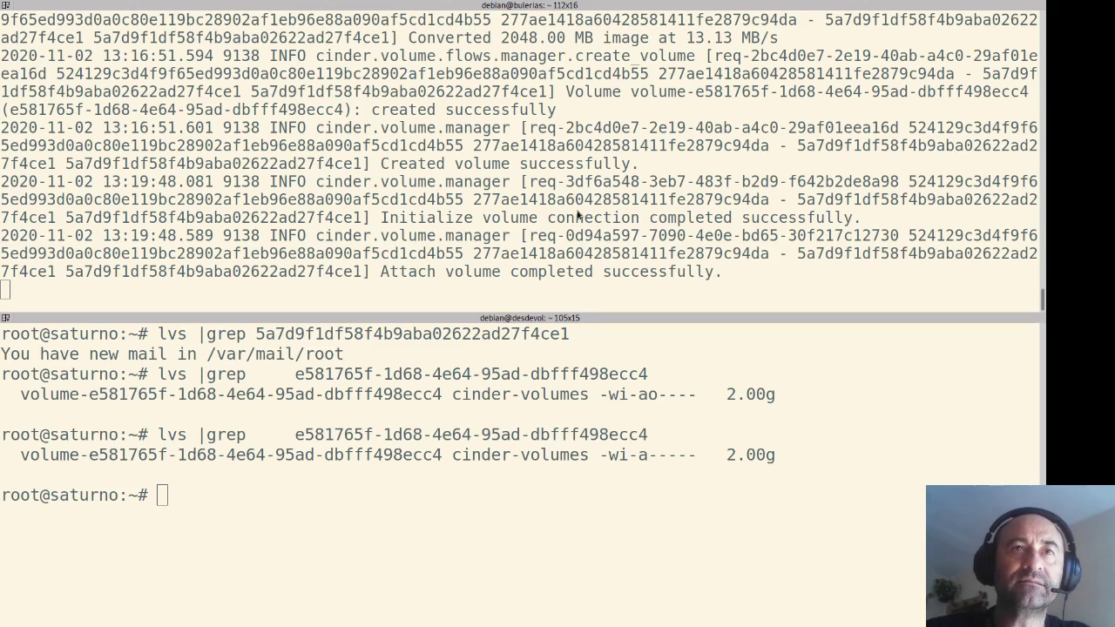
key(alt+Tab)
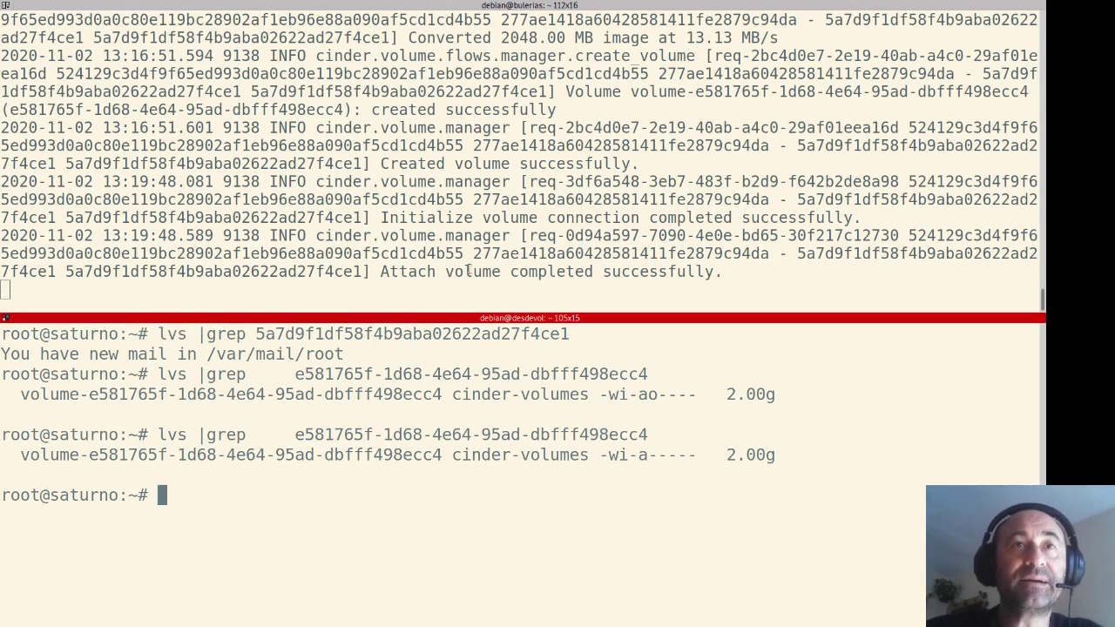
drag(381, 272, 716, 275)
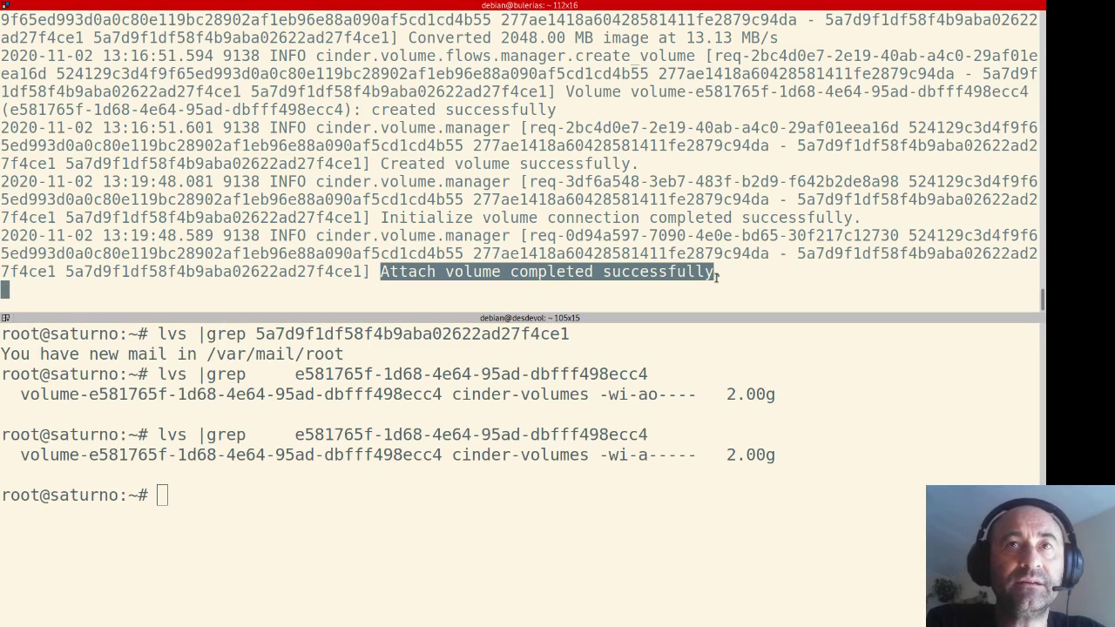
List the exported iSCSI targets by running "tgtadm --lld iscsi --mode target --op show|grep ^Target" on saturno.
key(alt+Tab)
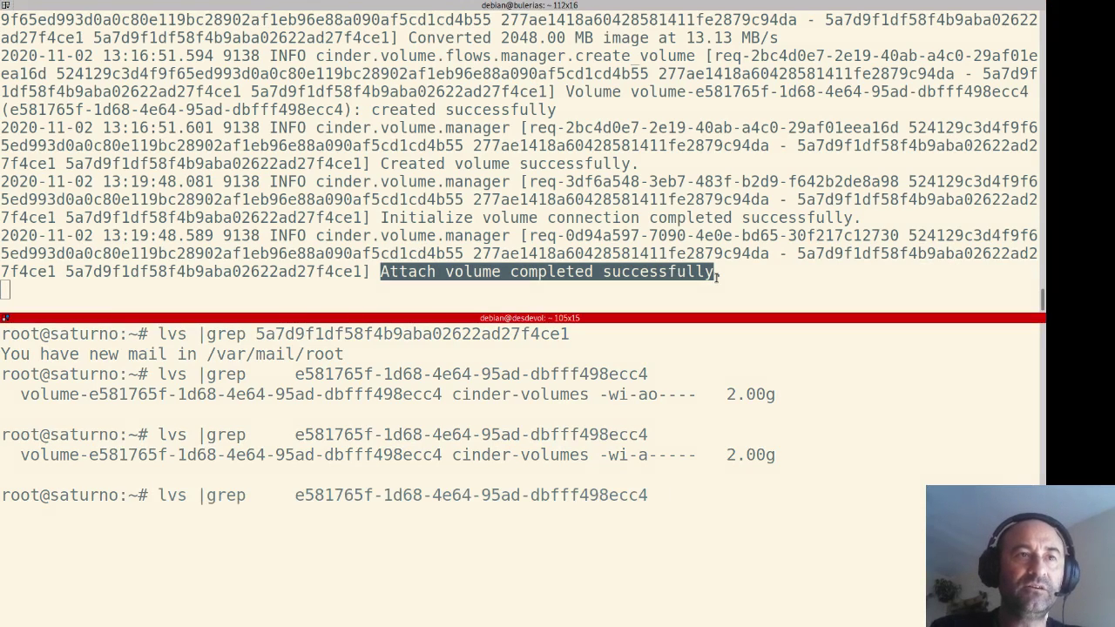
key(ctrl+u)
key(ctrl+r)
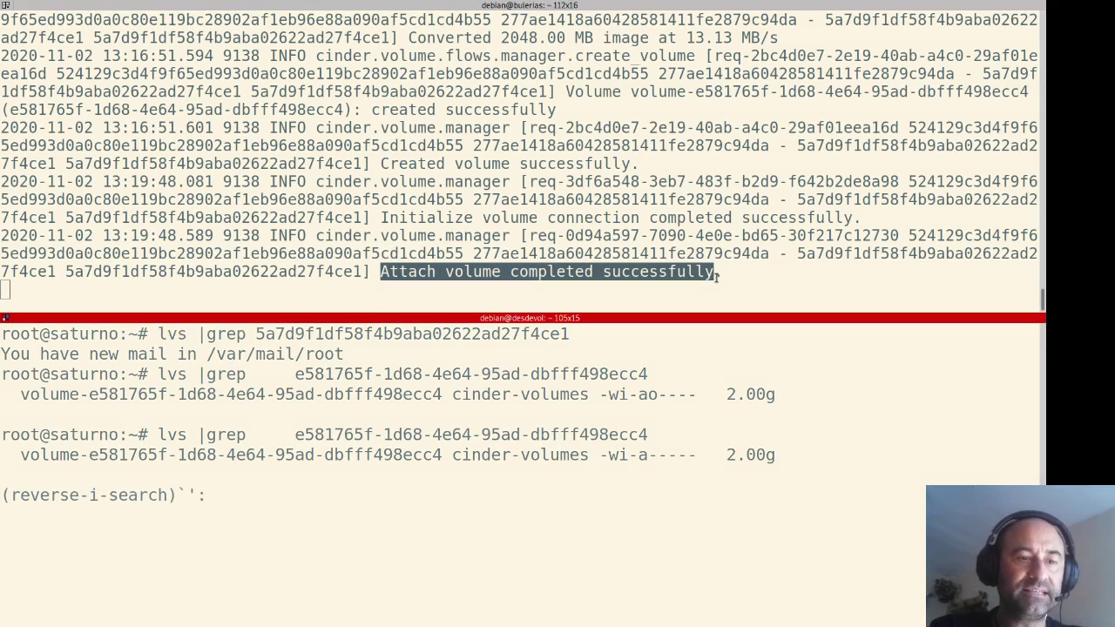
text(tgt)
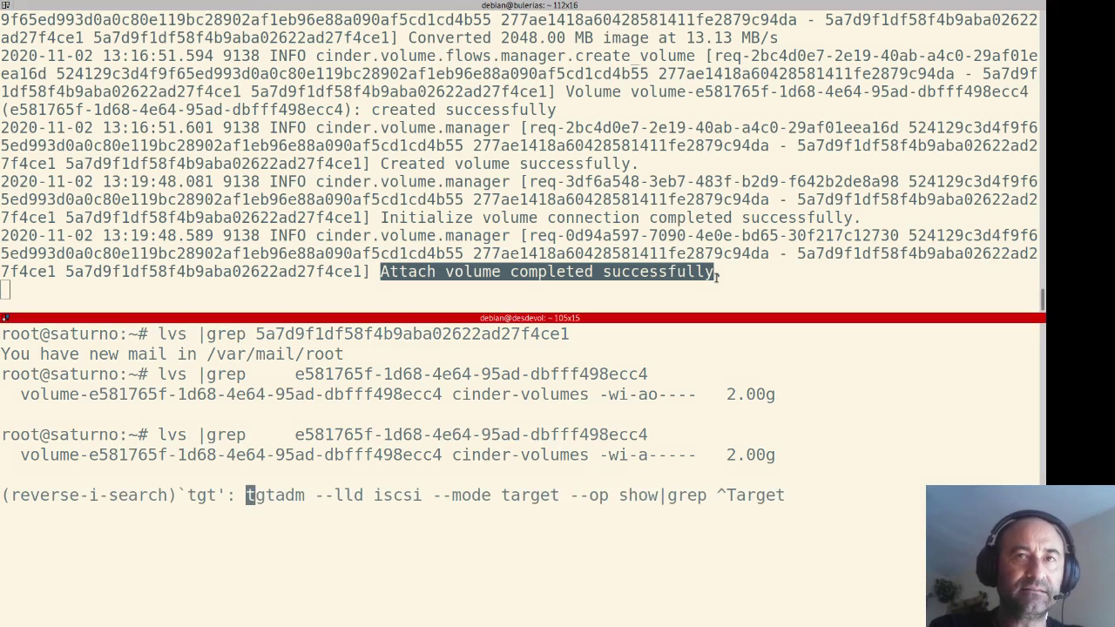
key(End)
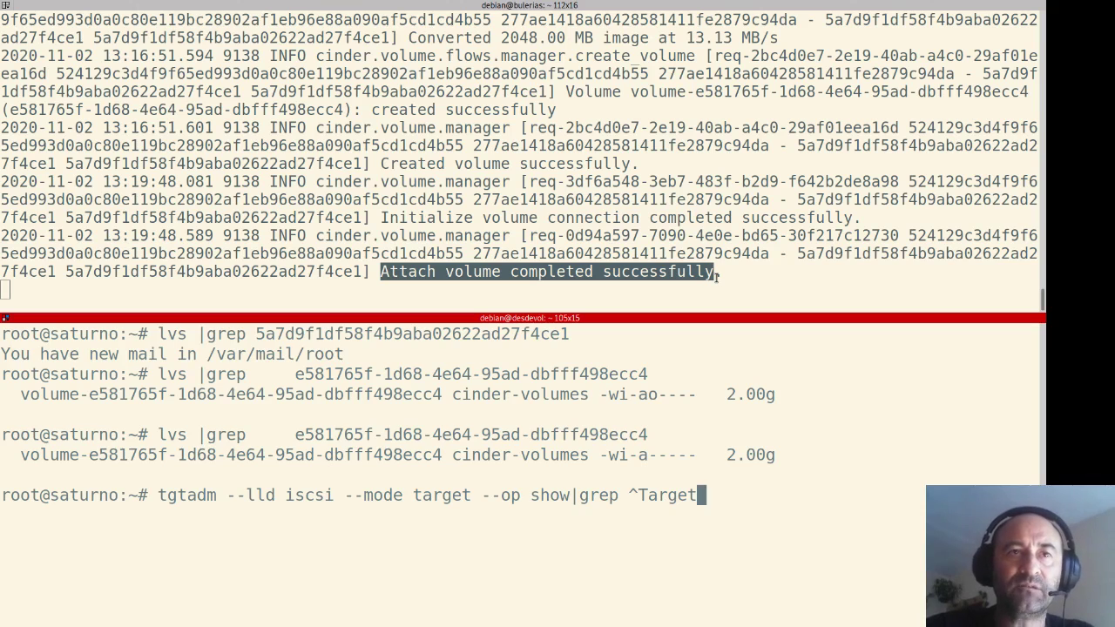
key(Return)
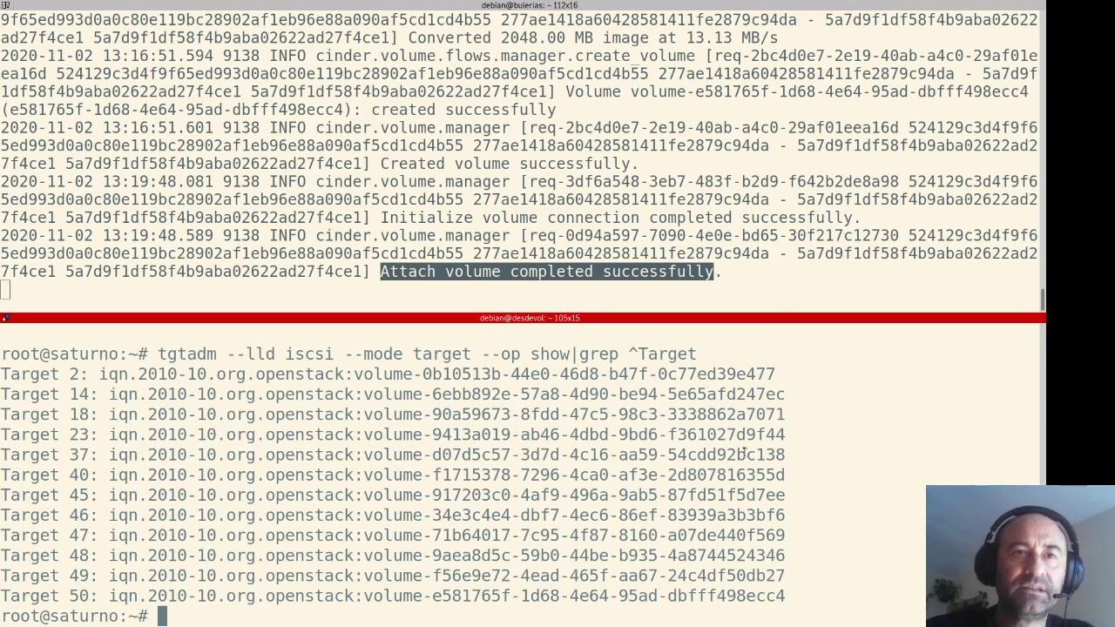
Highlight the iSCSI target of volume e581765f-1d68-4e64-95ad-dbfff498ecc4 and examine the volume ID in its name.
double_click(477, 597)
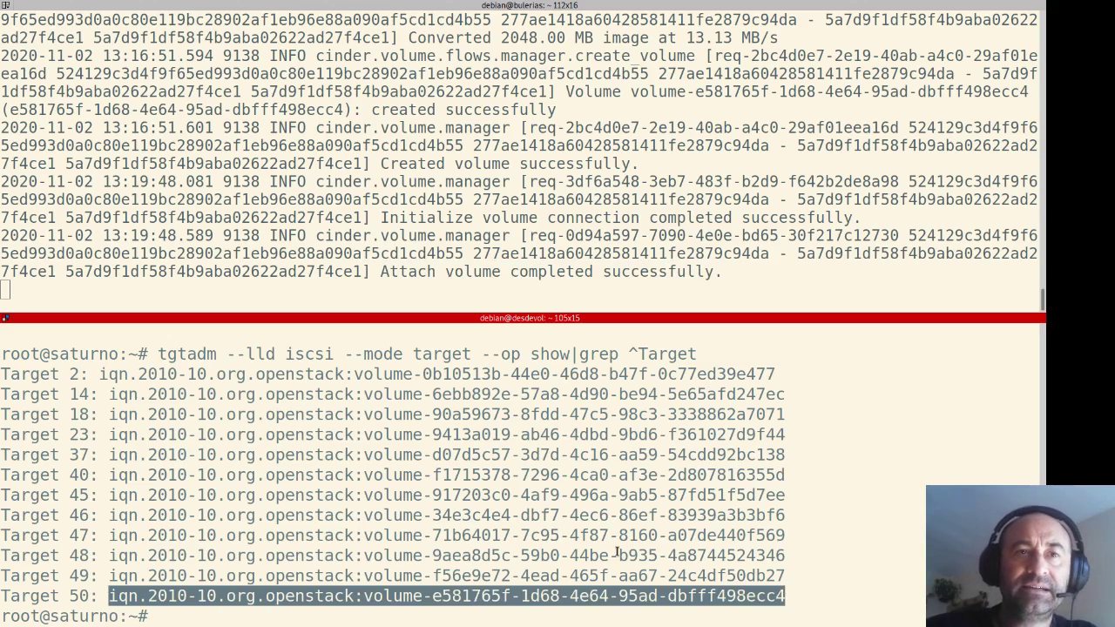
click(631, 555)
drag(433, 597, 784, 598)
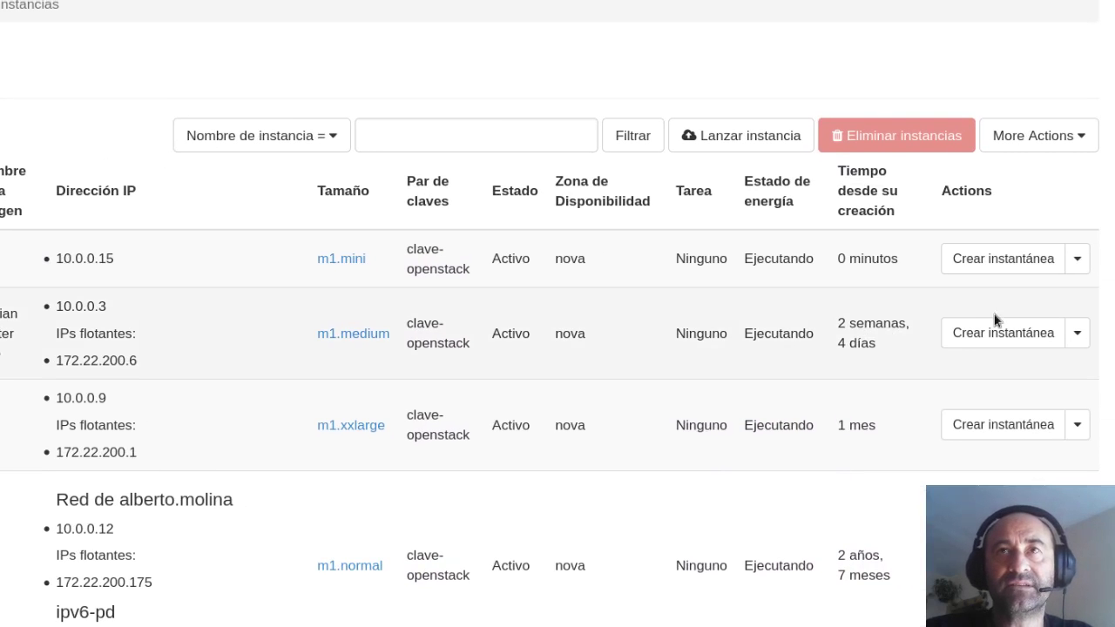
Switch to the OpenStack dashboard and associate the floating IP 172.22.200.5 with the debian-vol instance.
click(1076, 258)
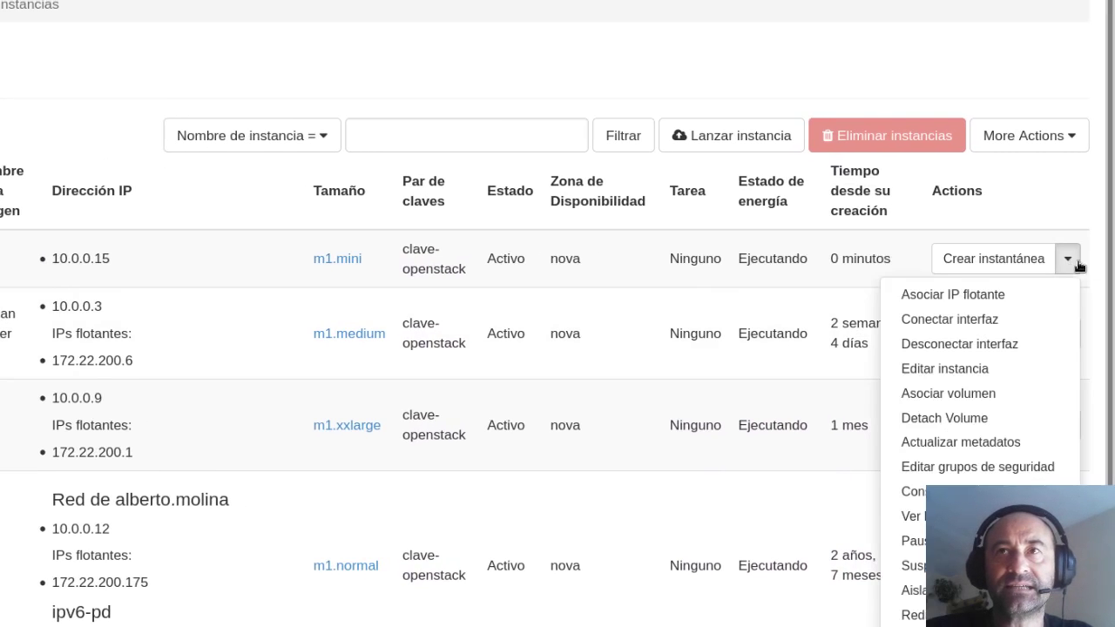
click(980, 297)
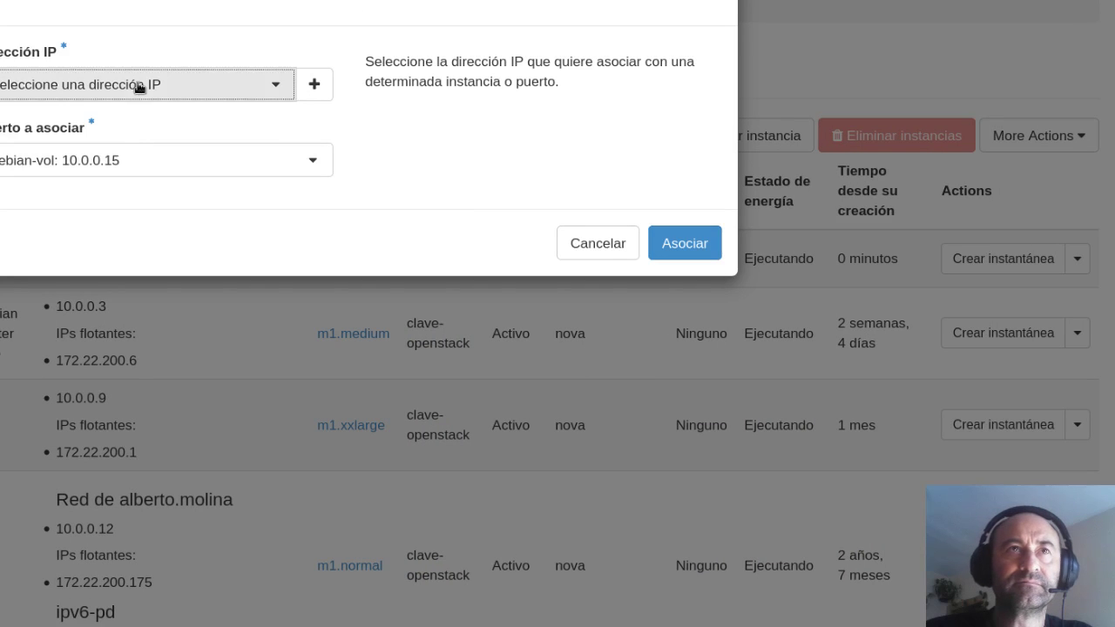
click(137, 84)
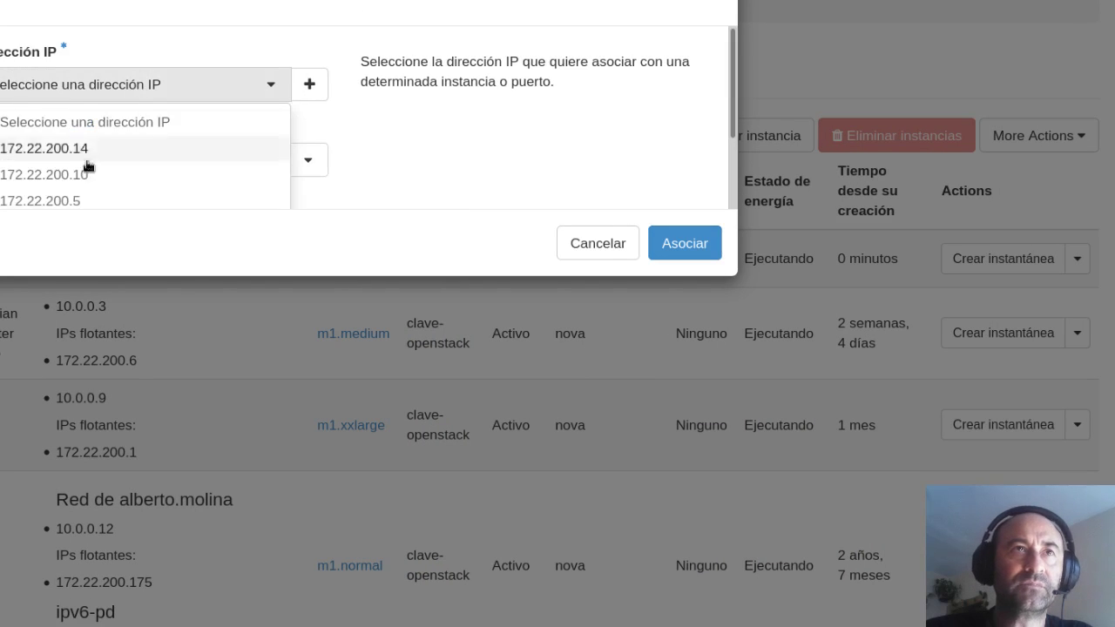
click(84, 200)
click(688, 247)
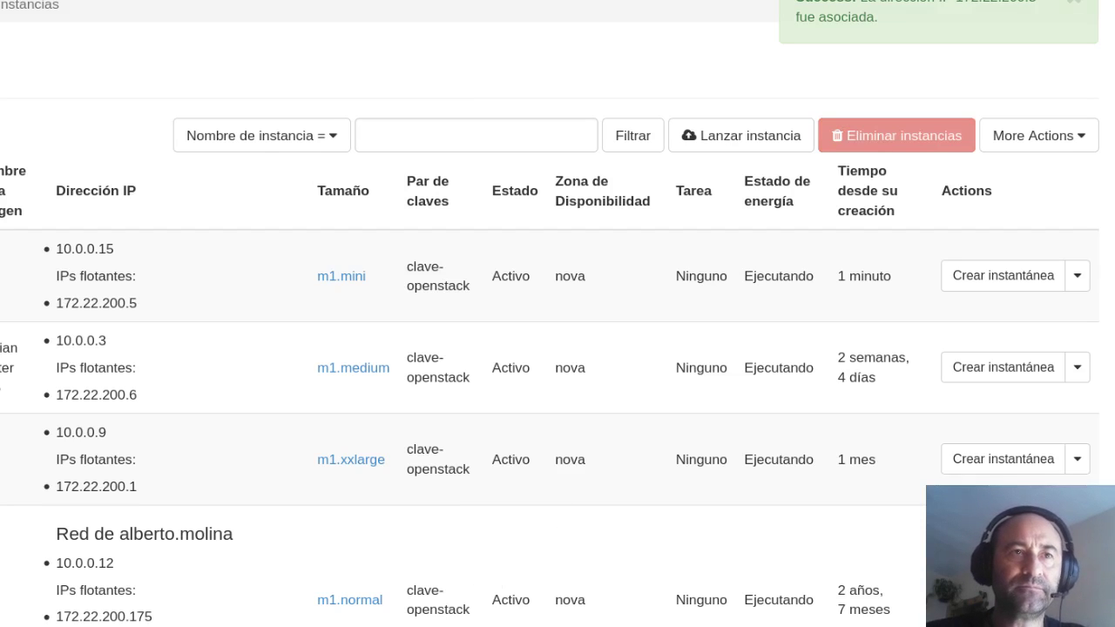
key(alt+Tab)
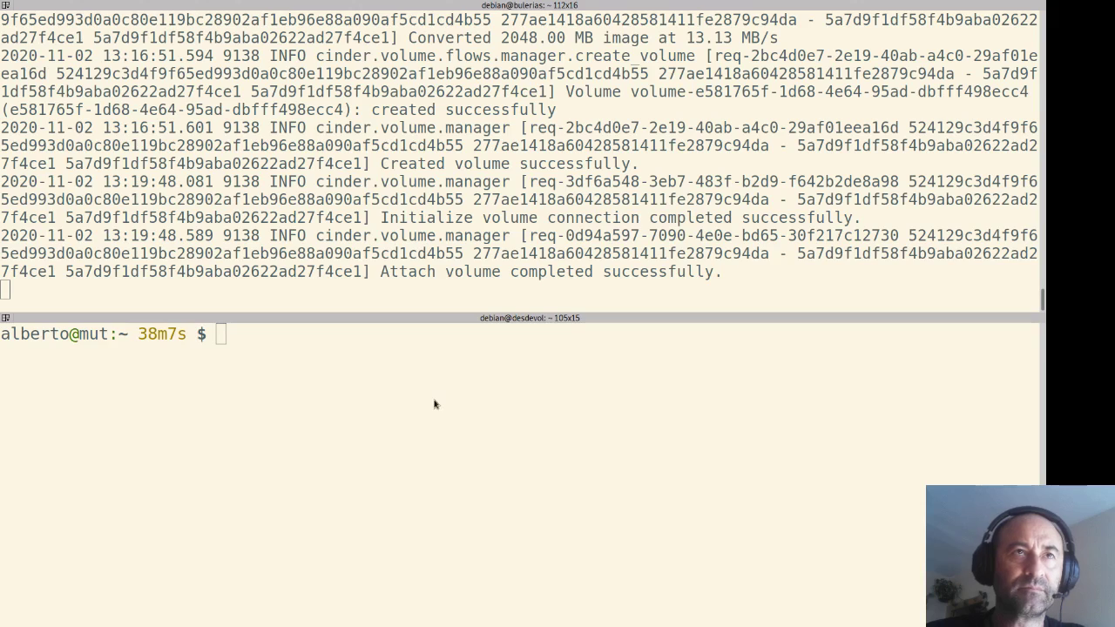
click(426, 431)
text(ssh debi)
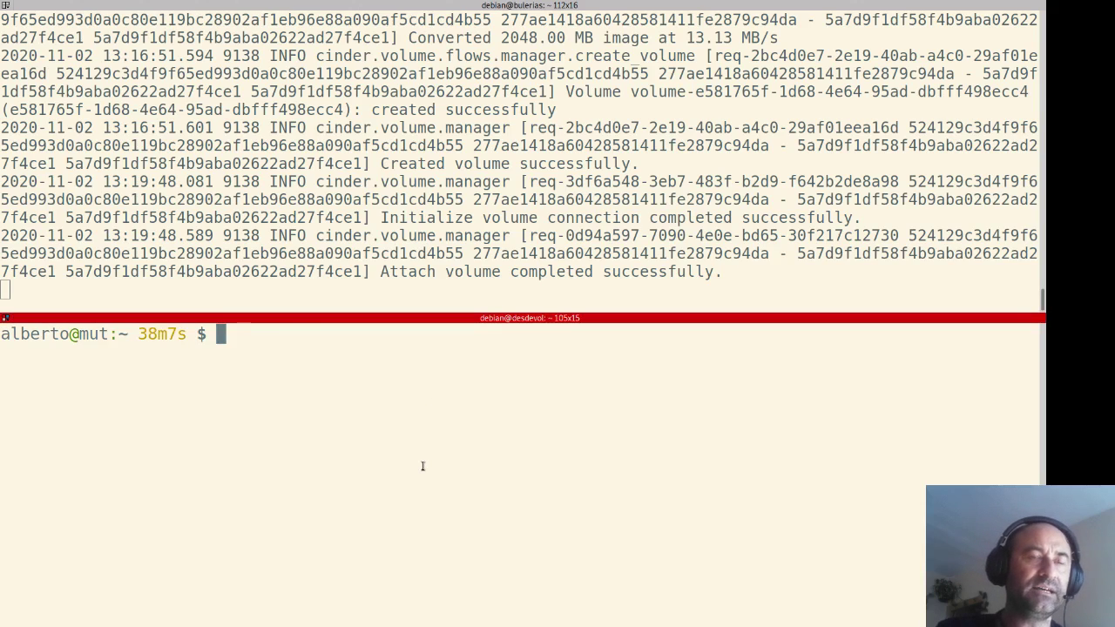
text(an)
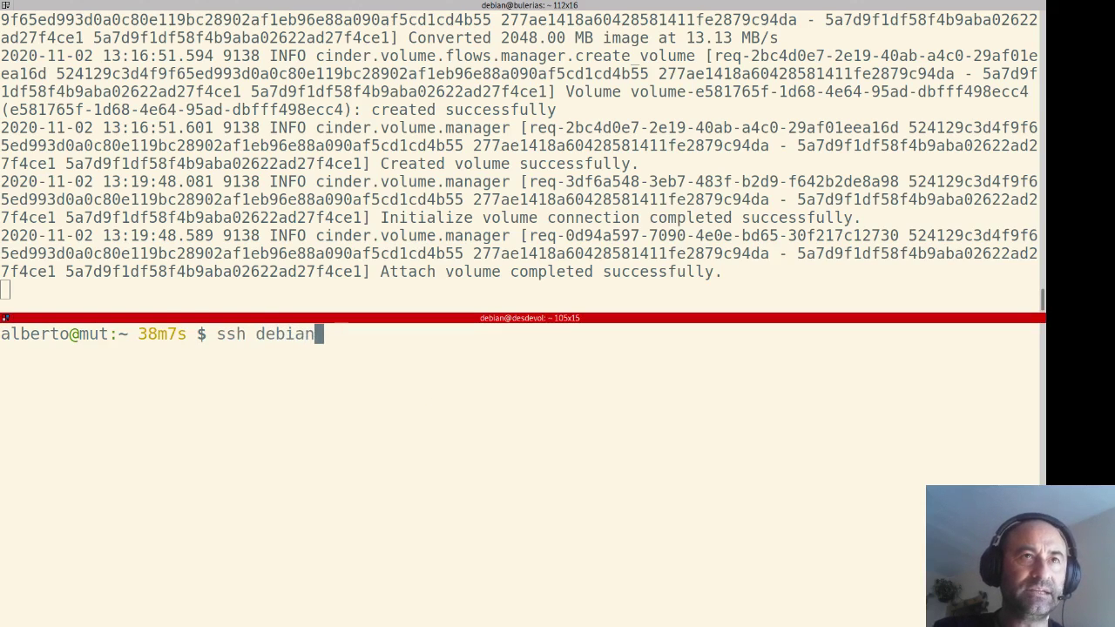
text(@172.22.100)
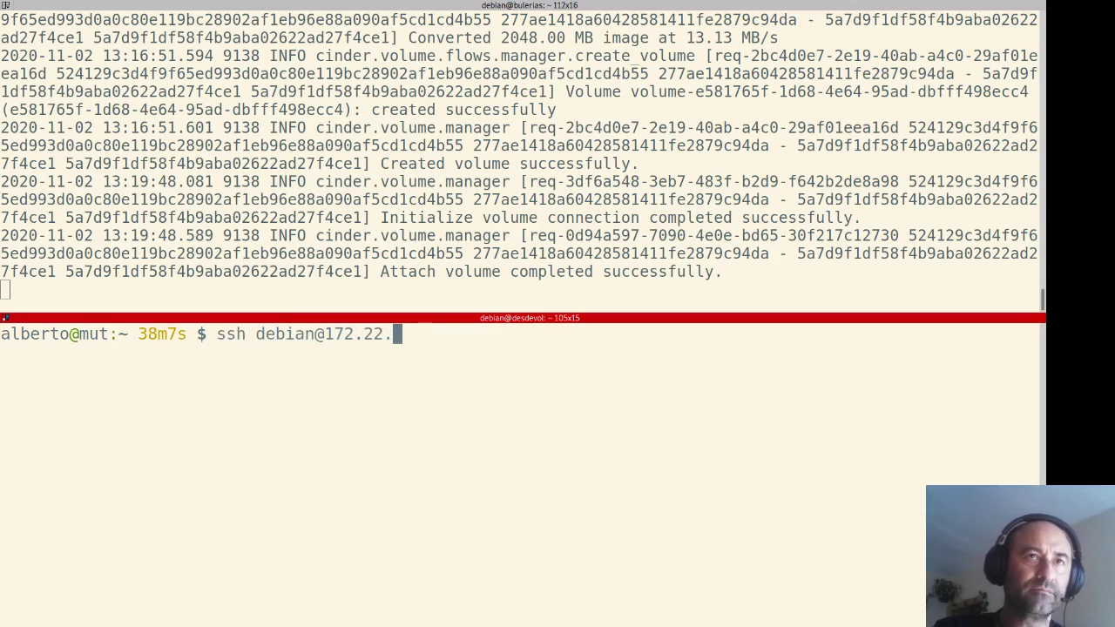
key(BackSpace)
key(BackSpace)
key(BackSpace)
text(200.5)
key(Return)
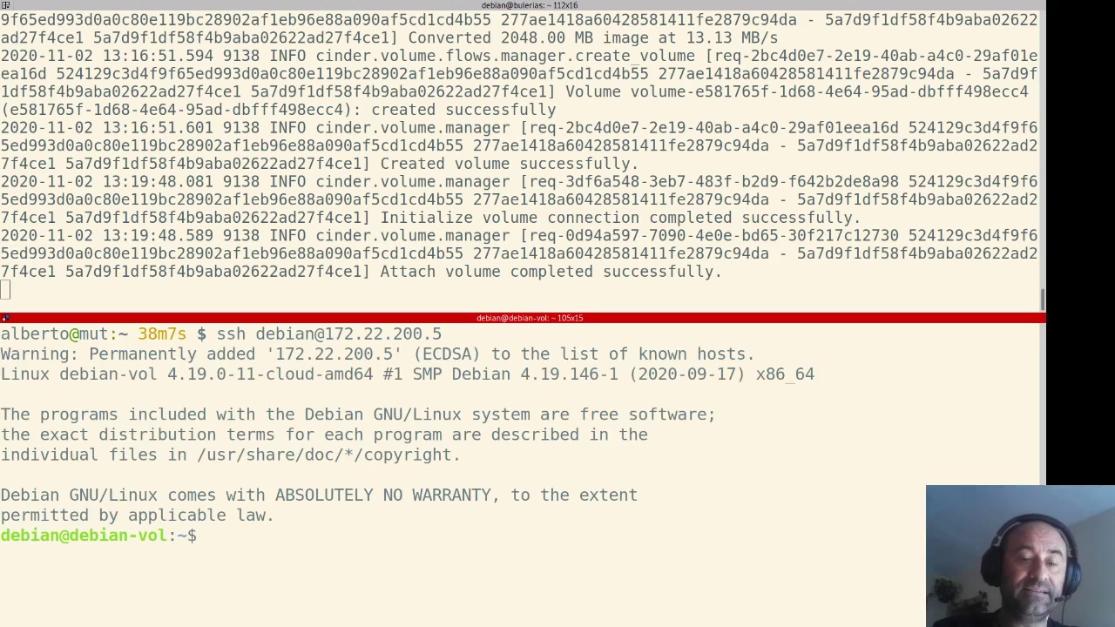
Clear the terminal, list the instance's block devices with "lsblk" and highlight the vda1 root partition line.
key(ctrl+l)
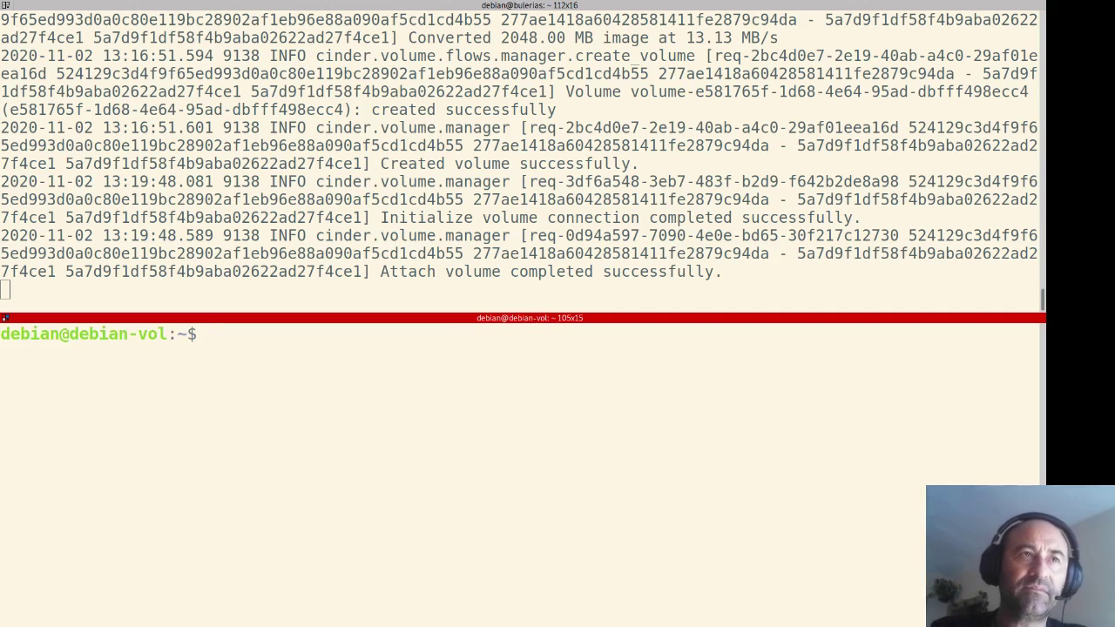
text(lsblk)
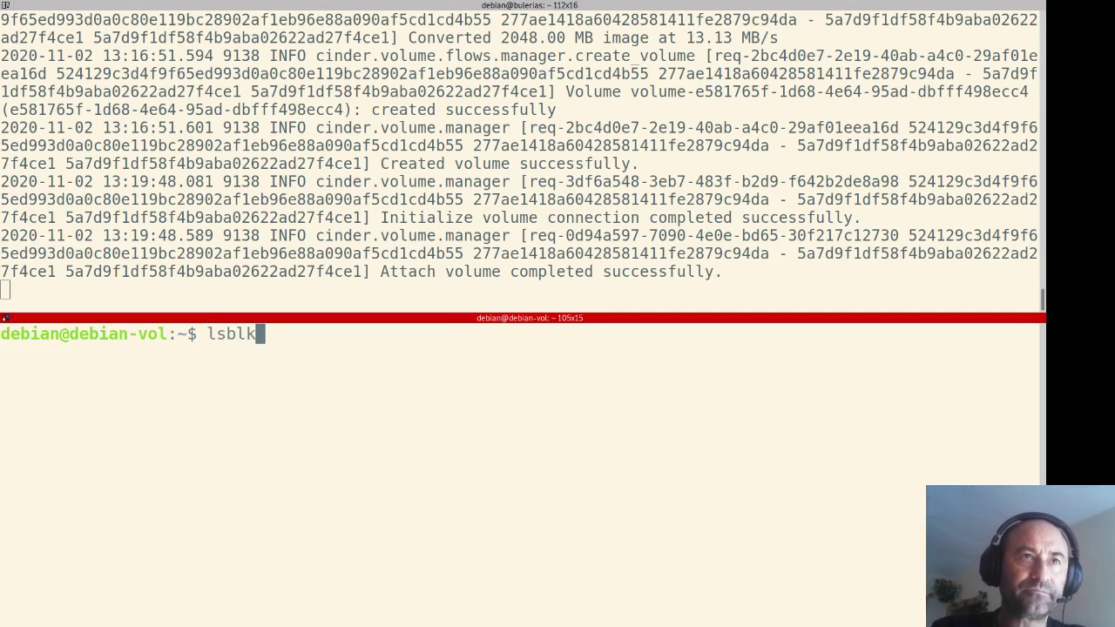
key(Return)
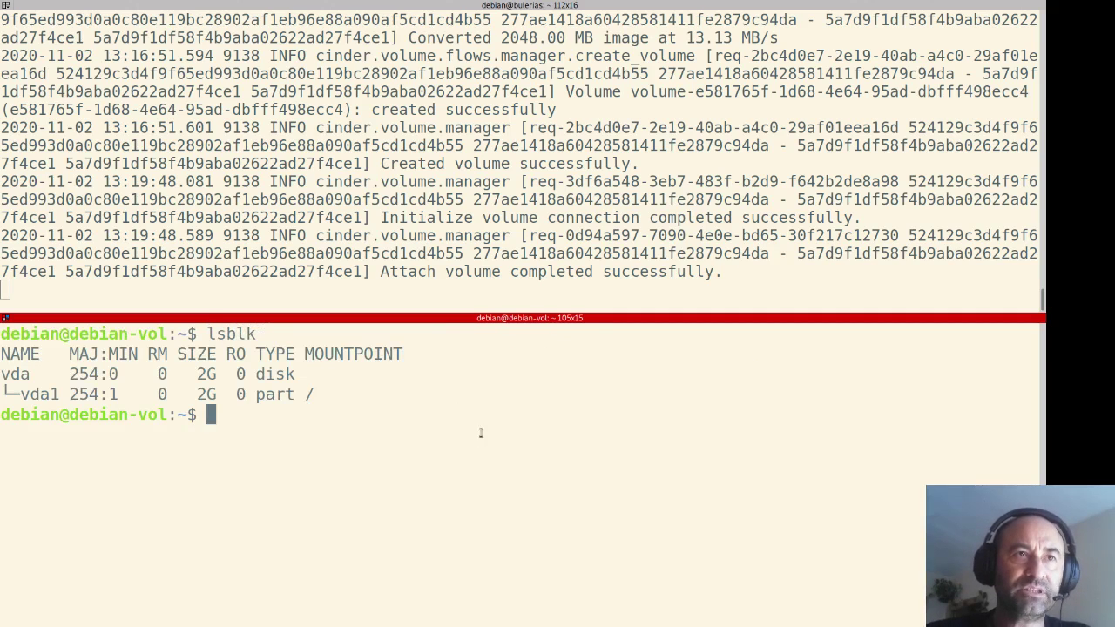
triple_click(212, 393)
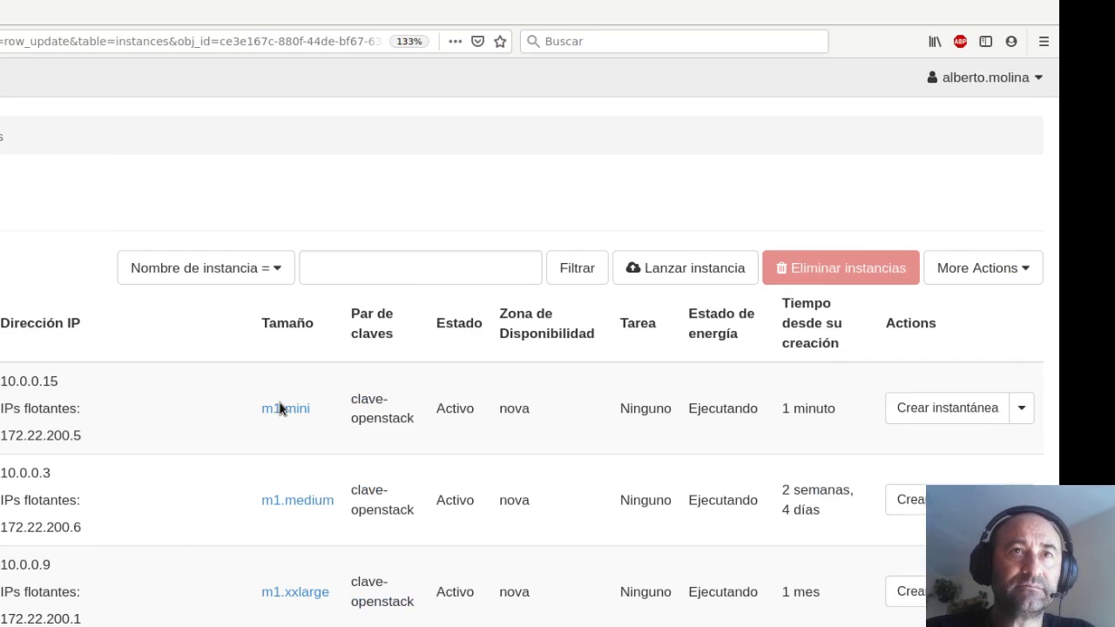
In the OpenStack dashboard, start launching a new instance named "nombre" and open its source settings.
click(702, 269)
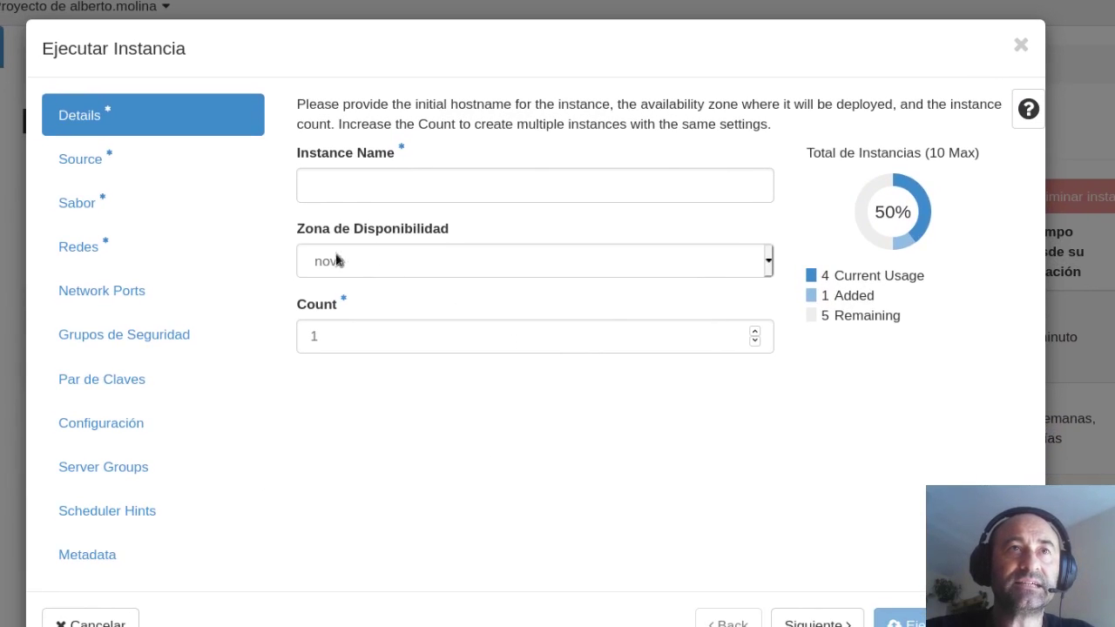
click(384, 179)
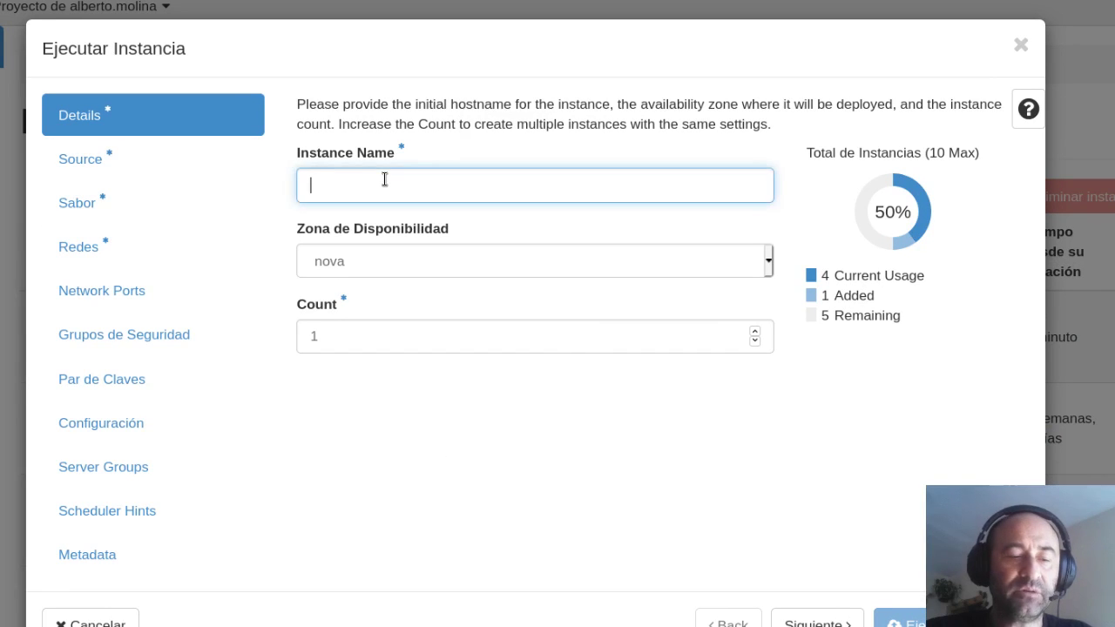
text(nombre)
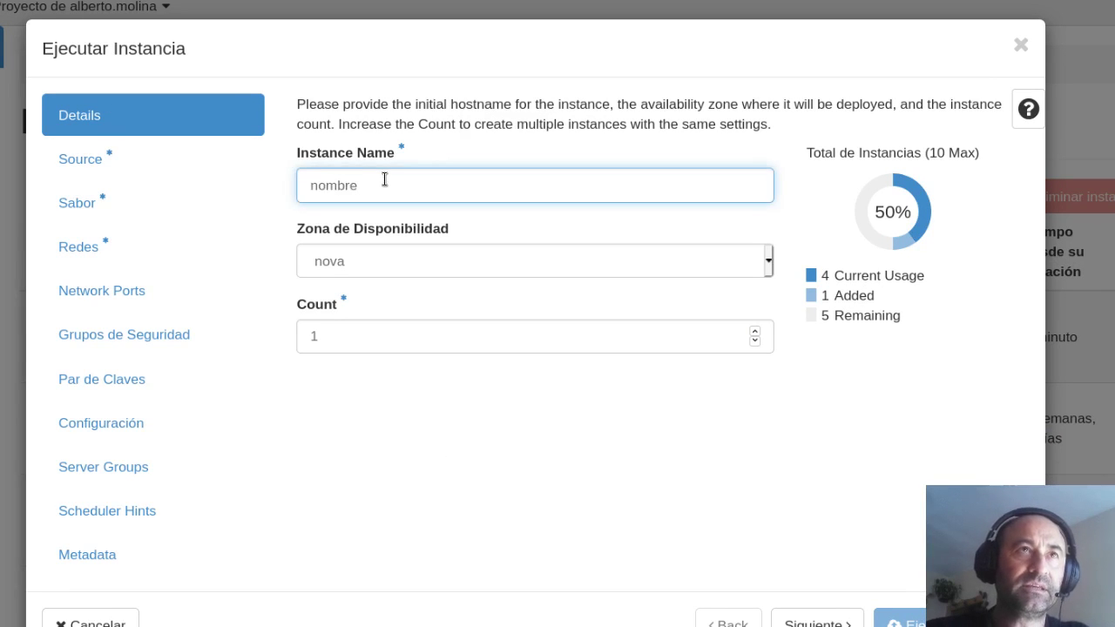
click(126, 161)
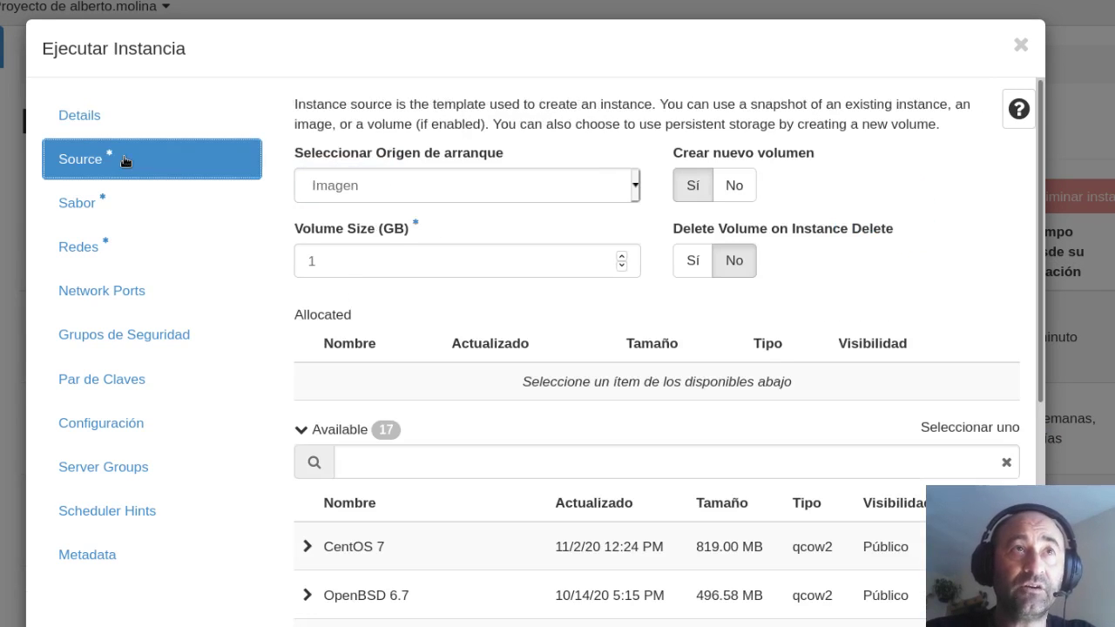
Try Volumen as the boot source and set it back to Imagen.
click(463, 174)
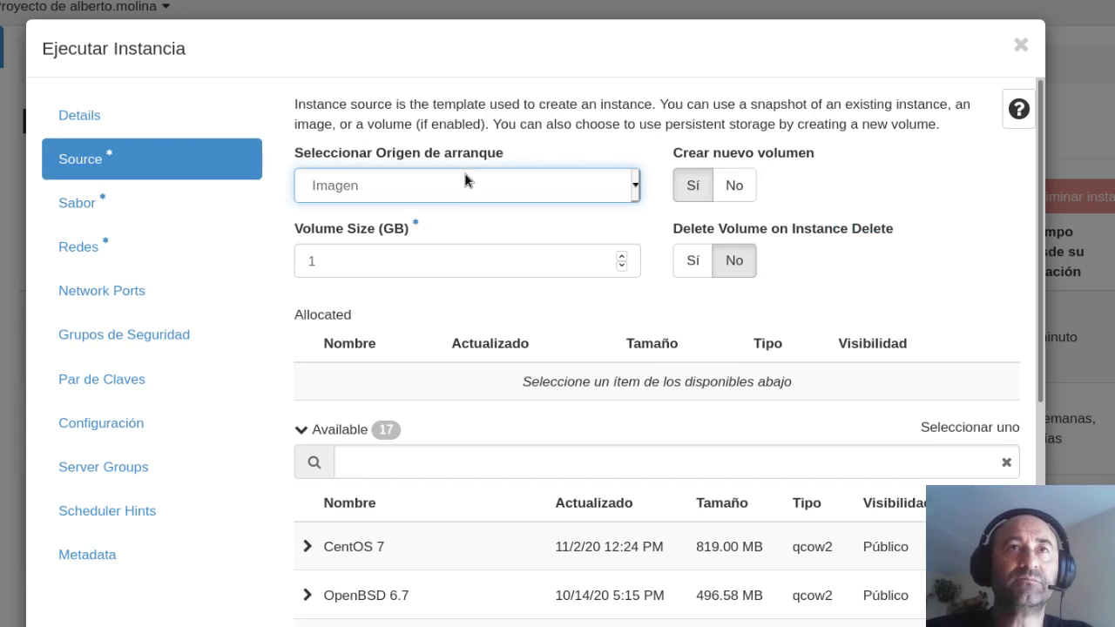
click(419, 302)
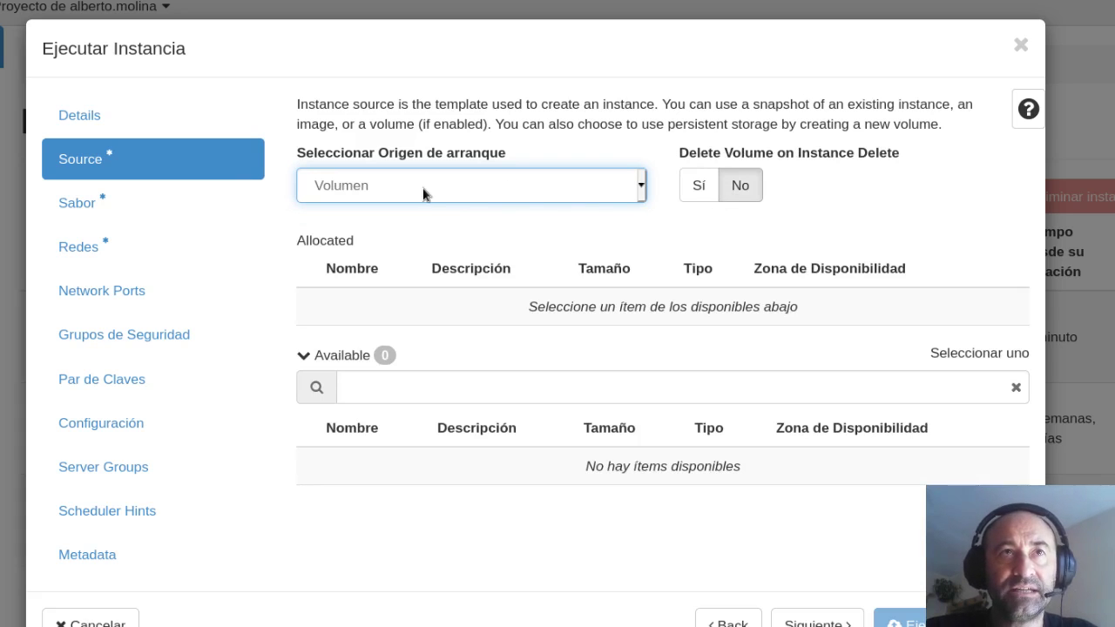
click(426, 225)
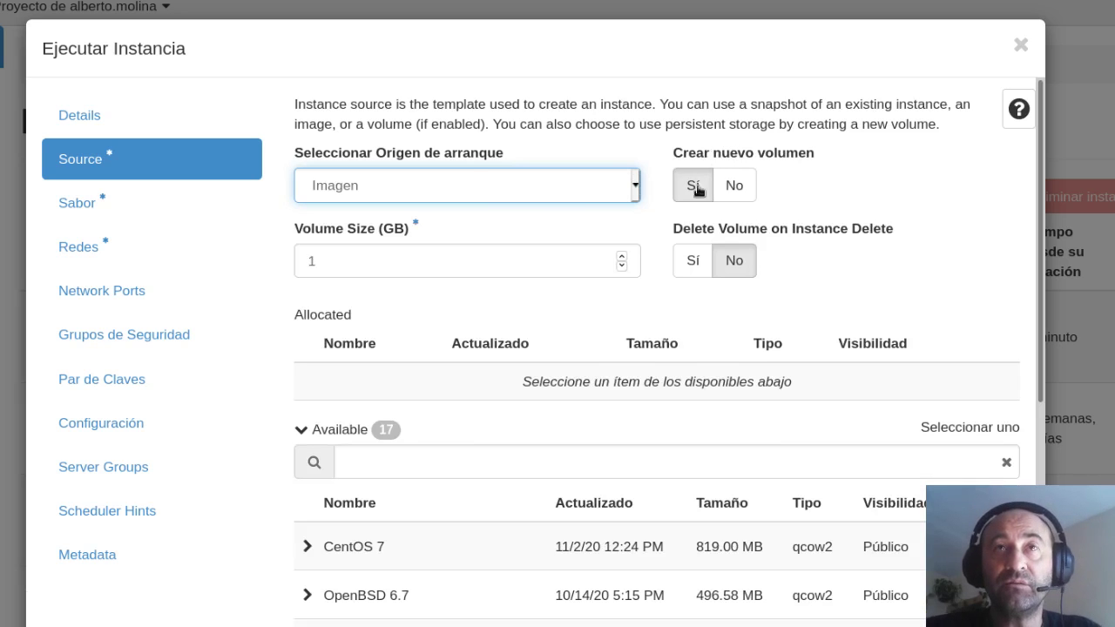
Allocate the CentOS 7 image as the source of the new instance, keeping the creation of a new volume enabled.
click(411, 259)
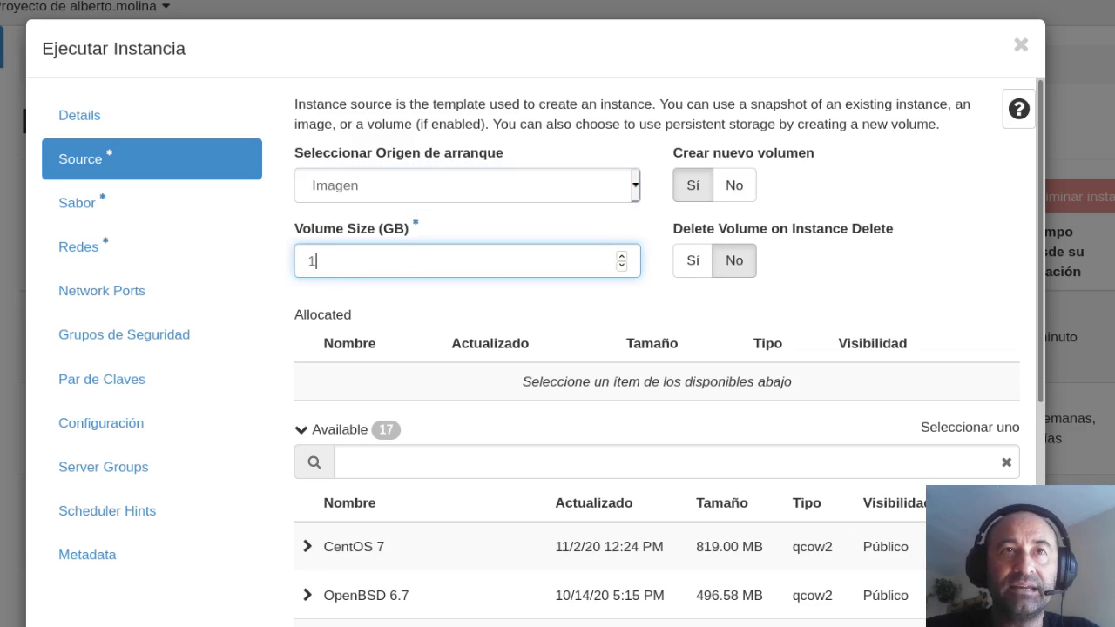
scroll(426, 618, down, 2)
scroll(427, 618, down, 2)
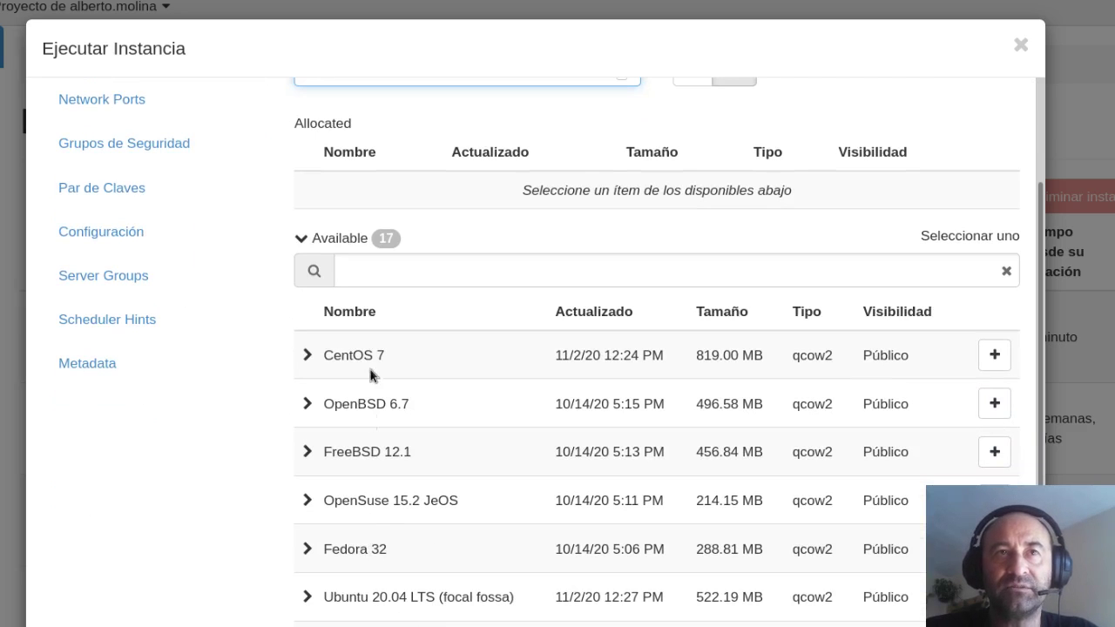
click(994, 354)
scroll(740, 369, up, 3)
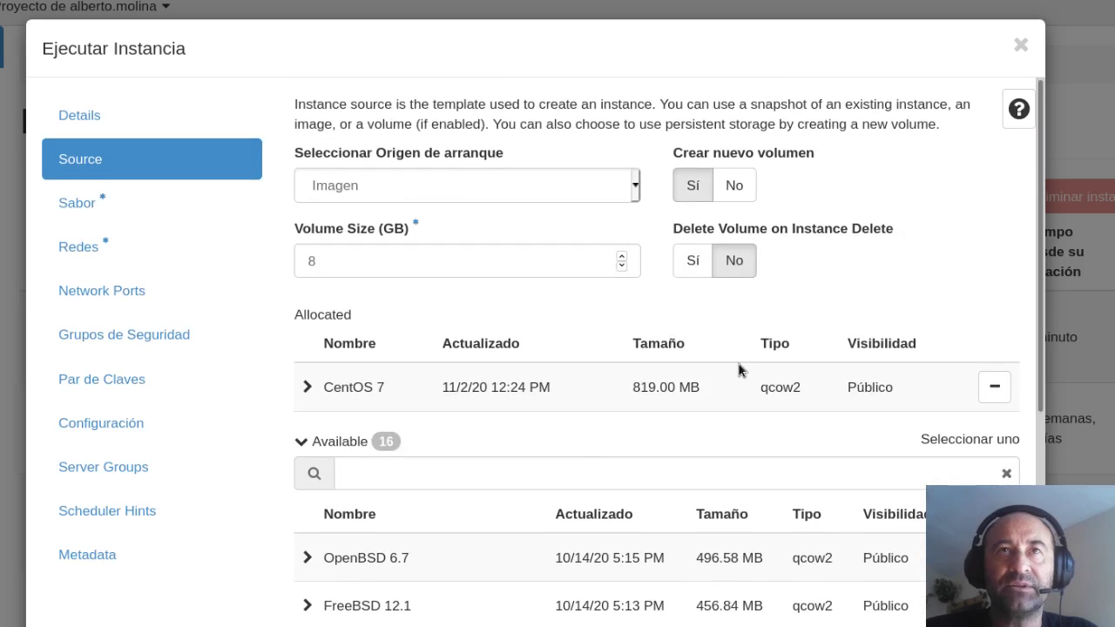
Highlight the volume size value and examine the size proposed for the CentOS 7 image.
click(452, 261)
key(ctrl+a)
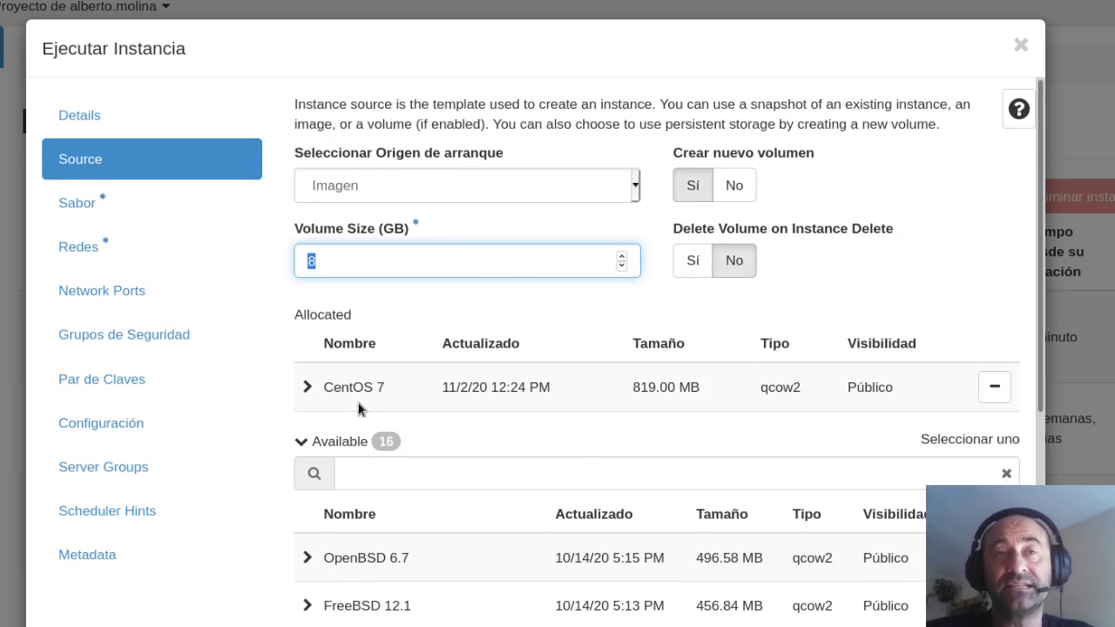
click(361, 264)
double_click(361, 264)
click(362, 264)
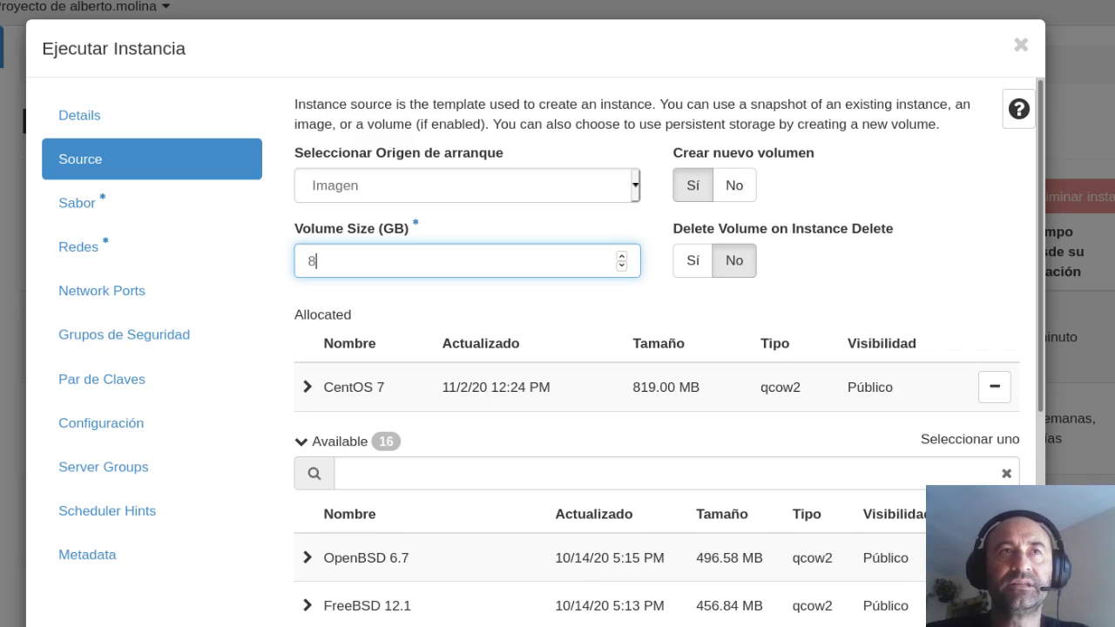
Review the available flavors and allocate m1.mini to the new instance.
key(Return)
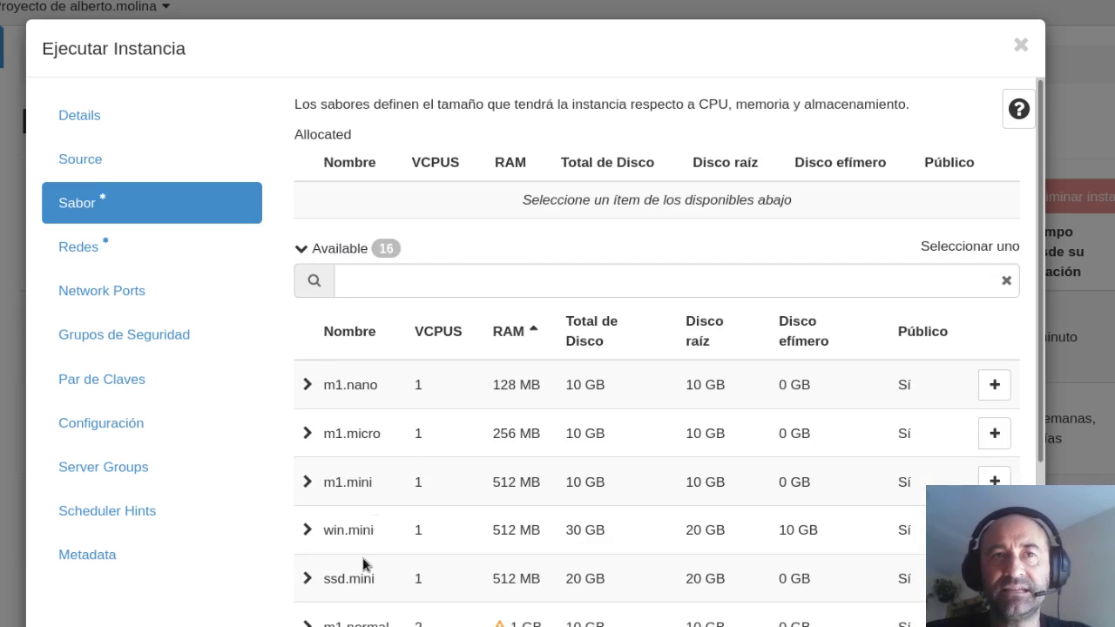
scroll(709, 503, down, 2)
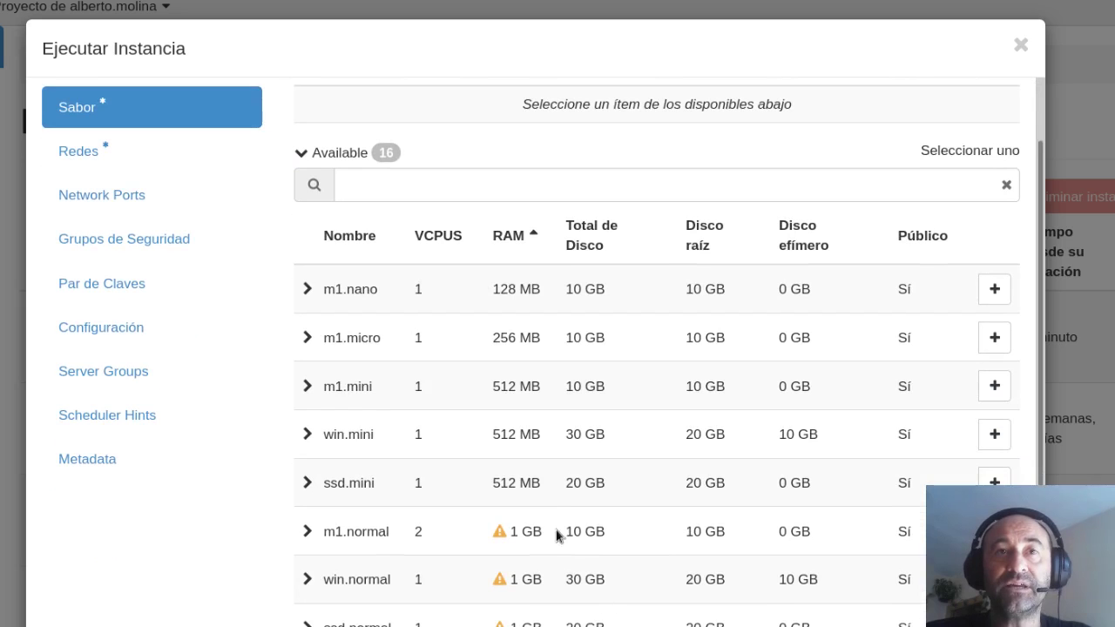
scroll(558, 505, down, 3)
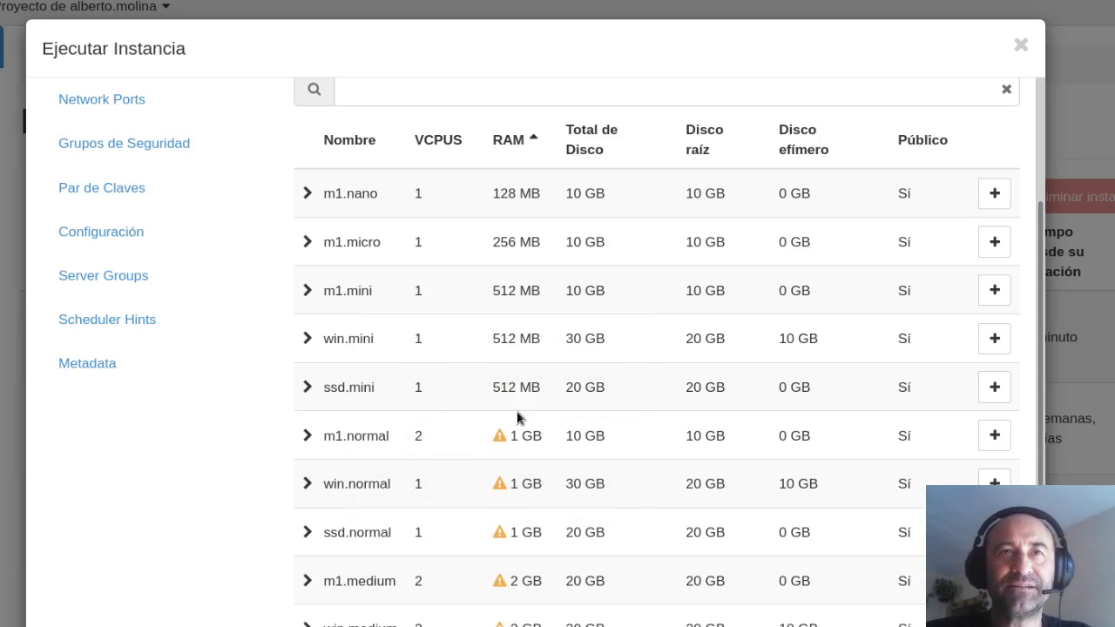
scroll(520, 415, up, 3)
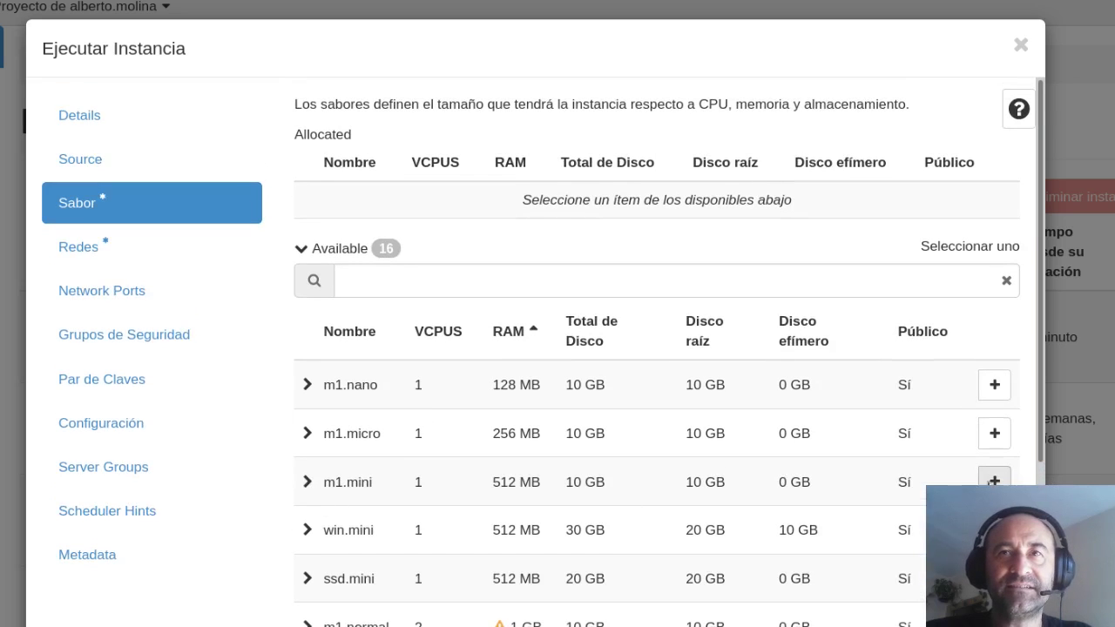
click(994, 478)
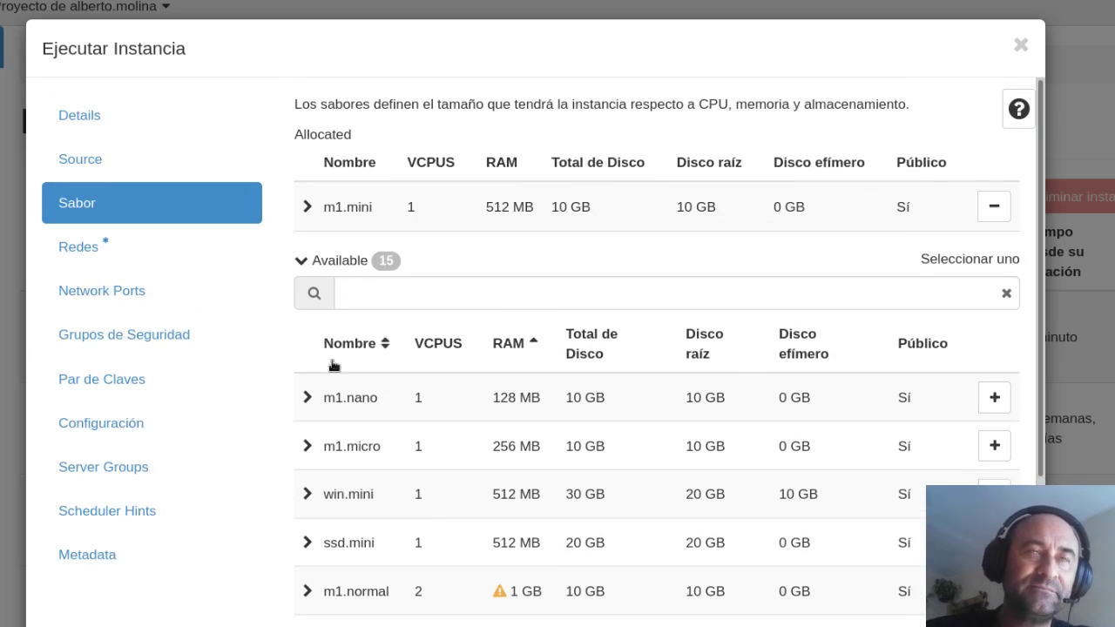
Return to the source settings, try Sí for Delete Volume on Instance Delete and set it back to No.
click(77, 162)
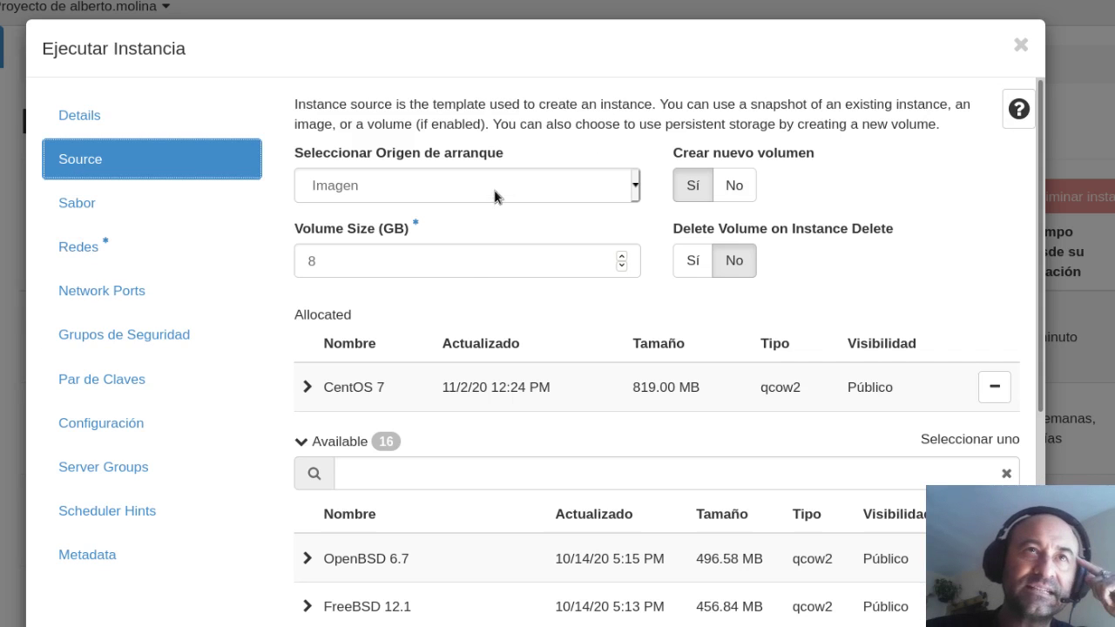
double_click(473, 262)
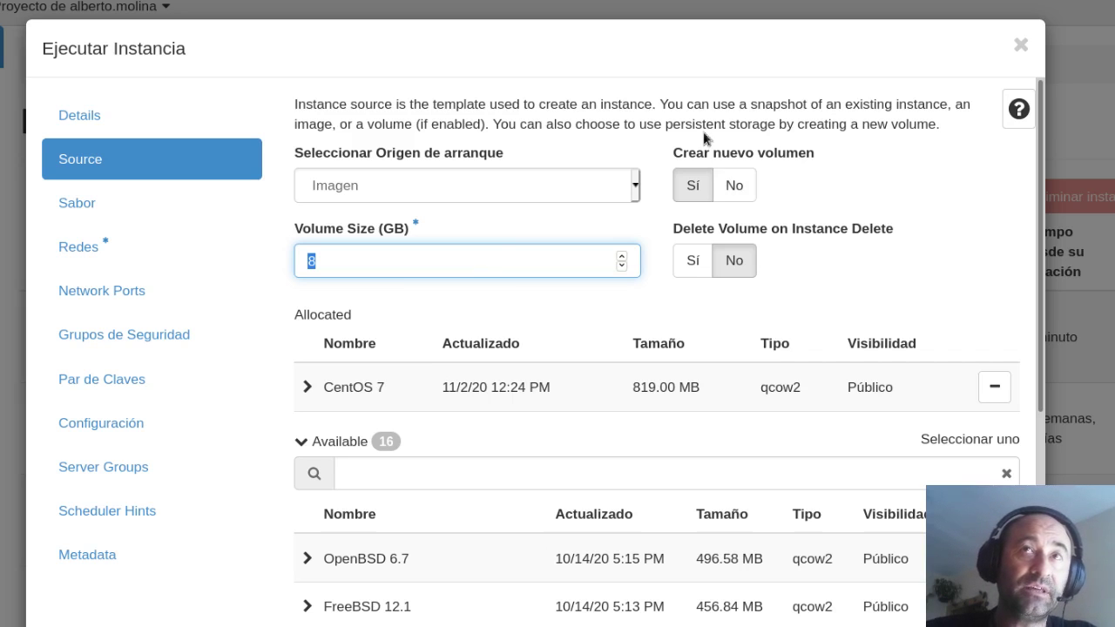
click(695, 265)
click(729, 264)
click(702, 267)
click(733, 266)
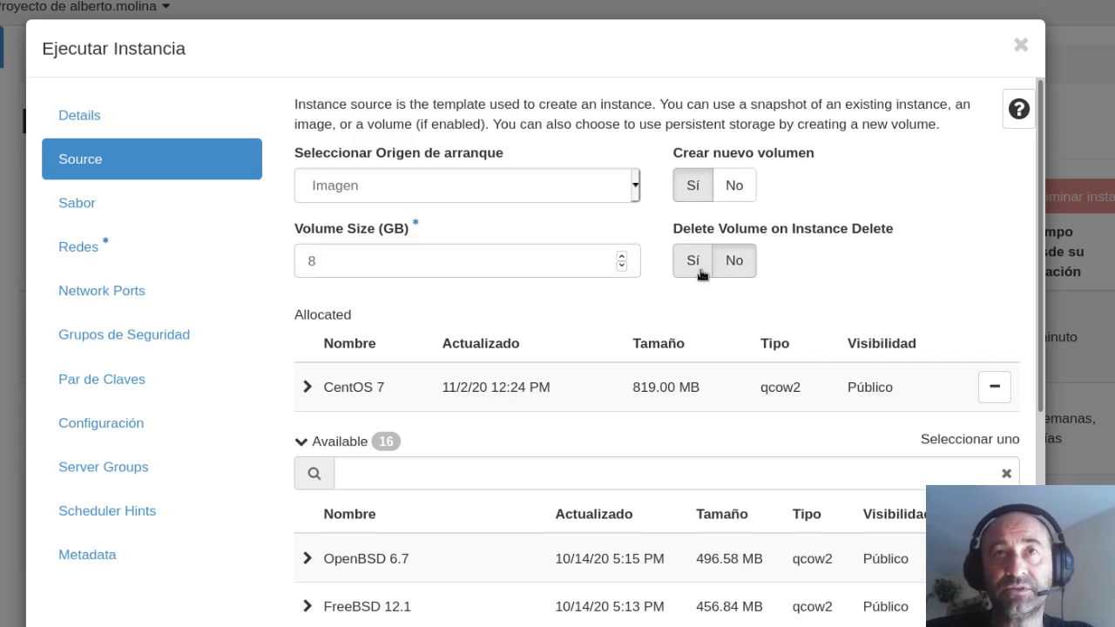
click(695, 270)
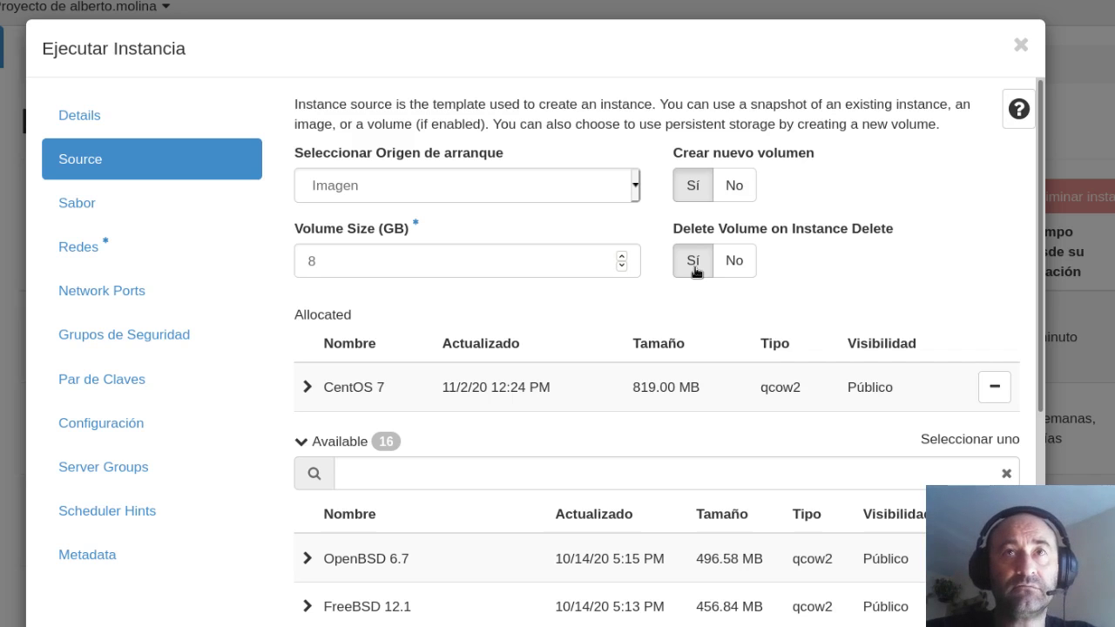
click(728, 262)
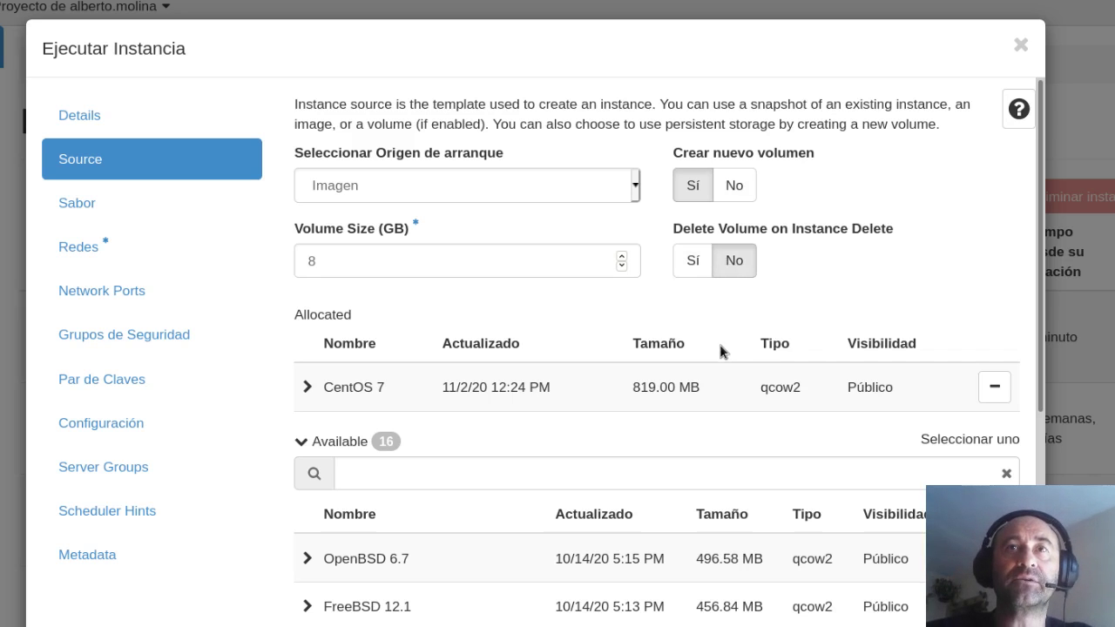